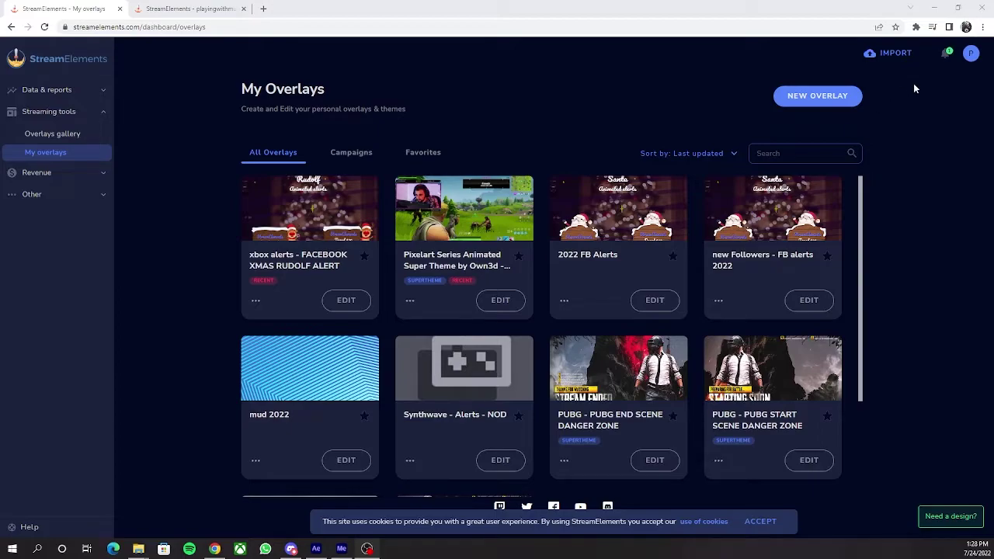
Step: Open the account avatar menu and close it again
left_click(971, 54)
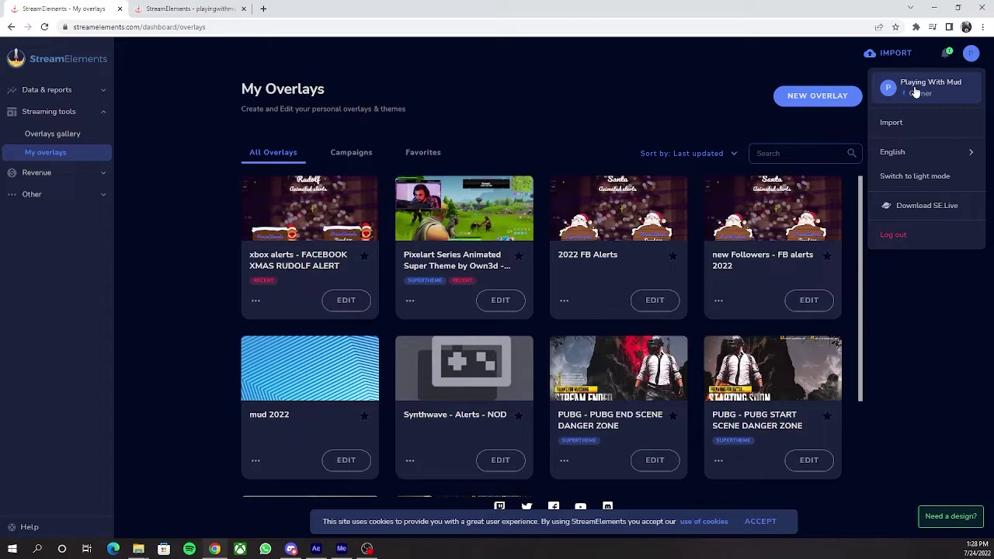
left_click(970, 60)
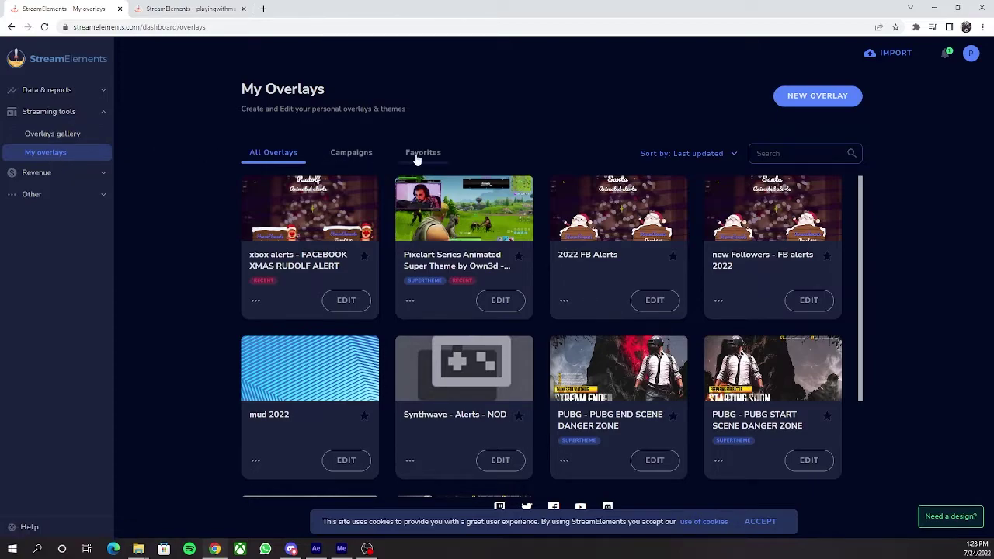
Step: Create a new overlay named 'xbox alerts 2022' from the gallery's Rudolf animated alerts
left_click(64, 137)
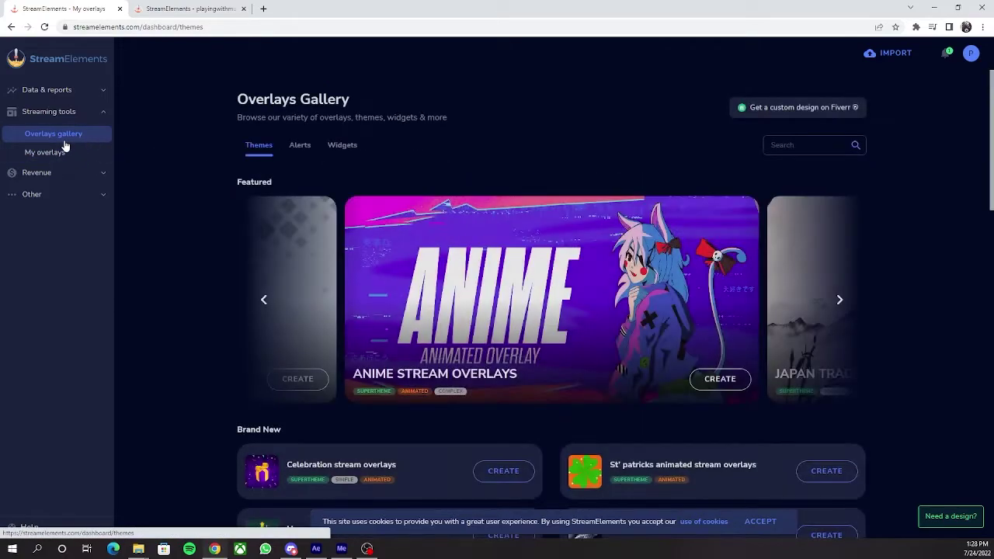
left_click(301, 147)
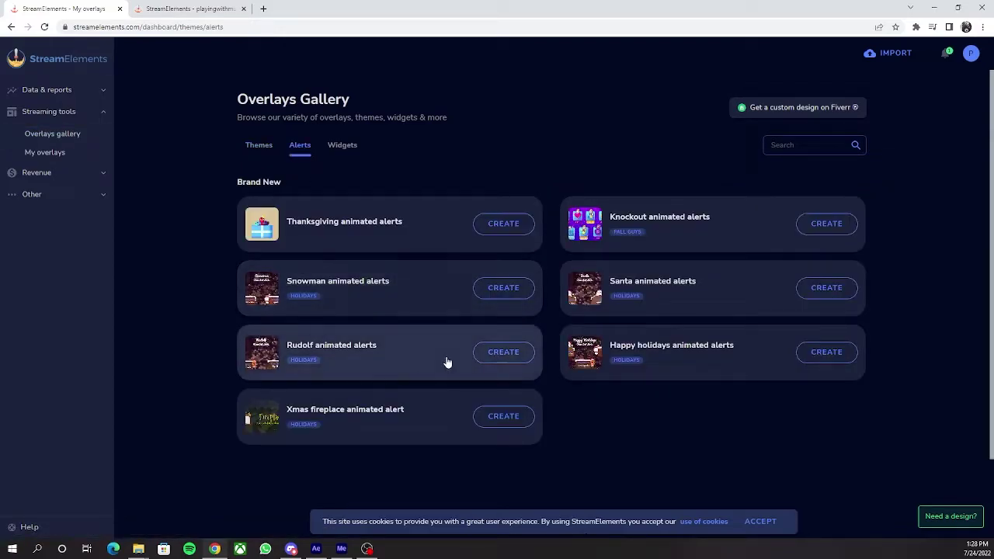
left_click(504, 353)
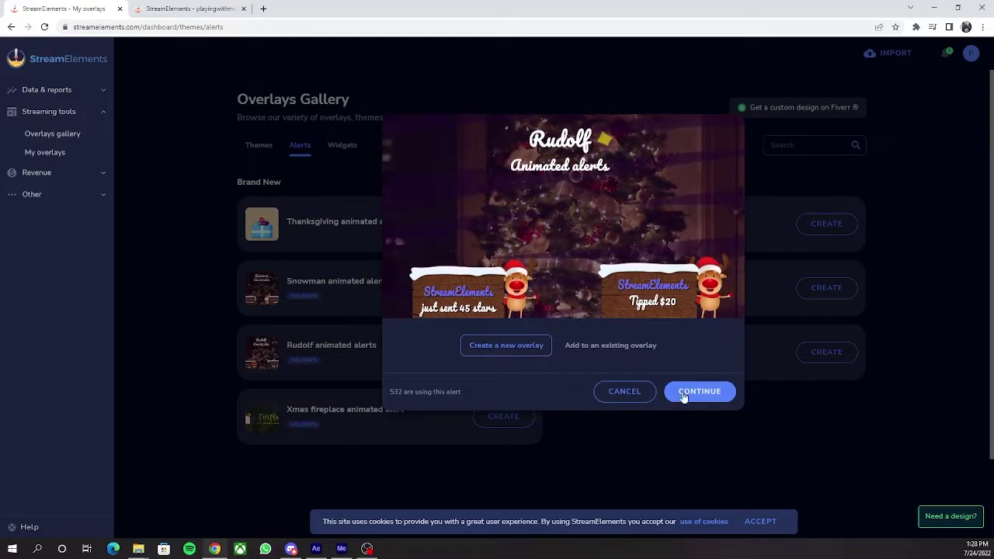
left_click(610, 347)
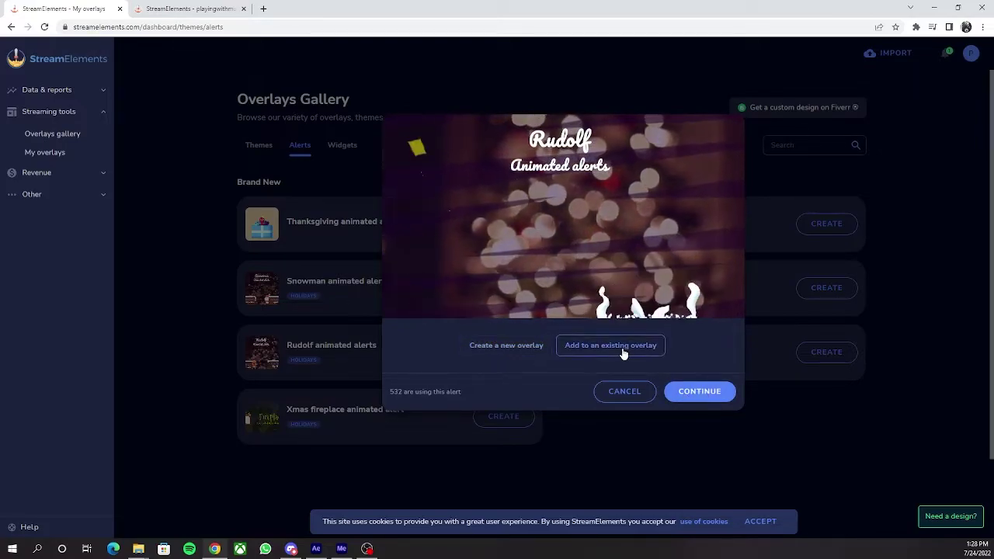
left_click(520, 349)
left_click(698, 392)
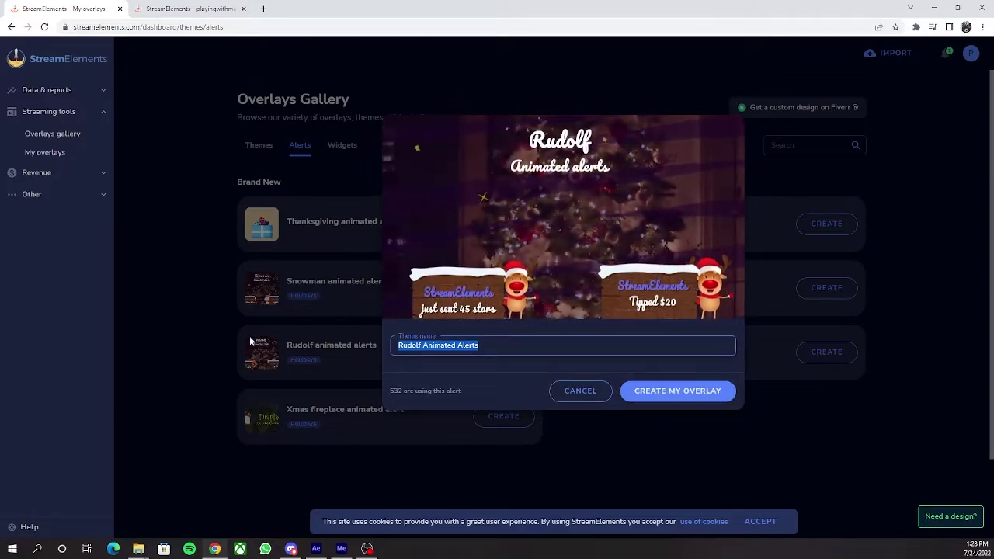
type("xbox alerts")
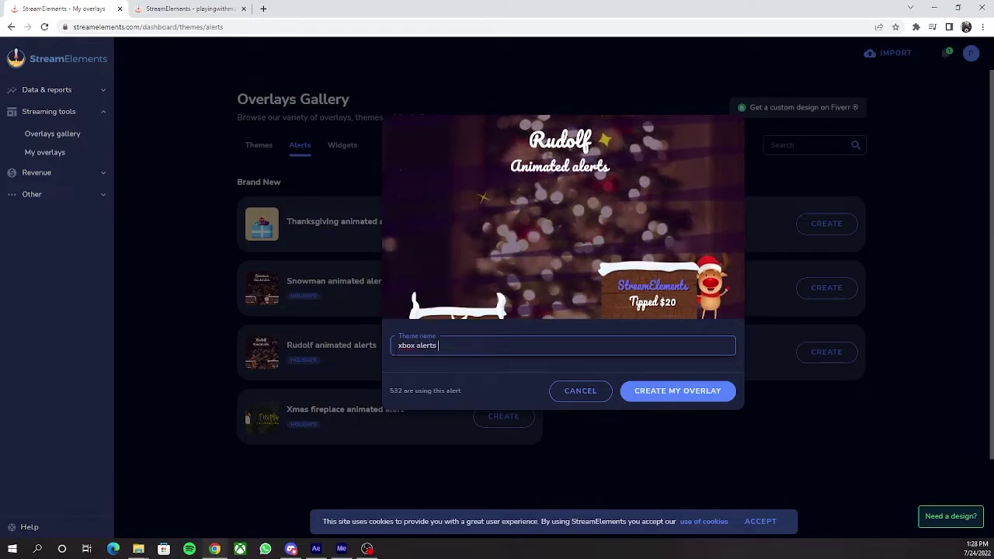
type(" 2022")
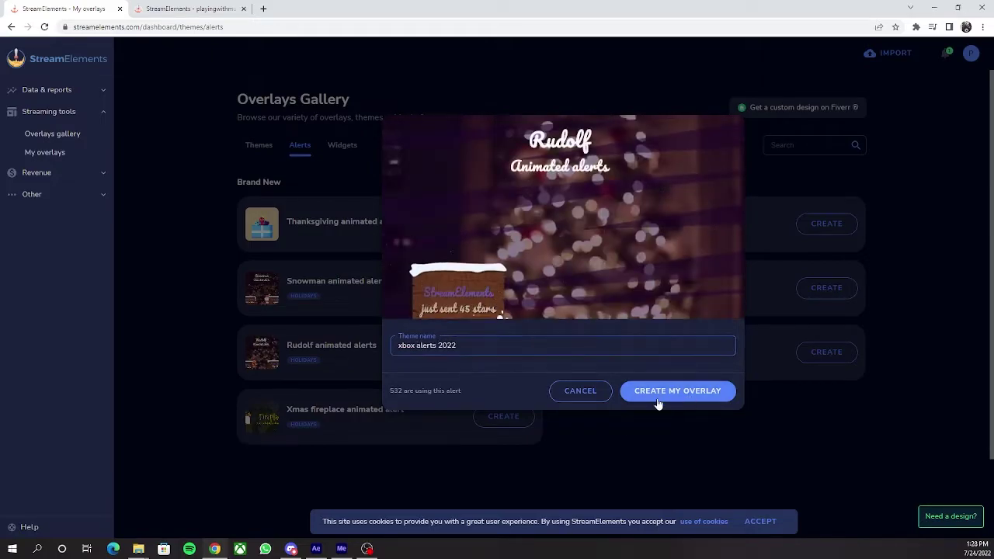
left_click(657, 399)
left_click(674, 328)
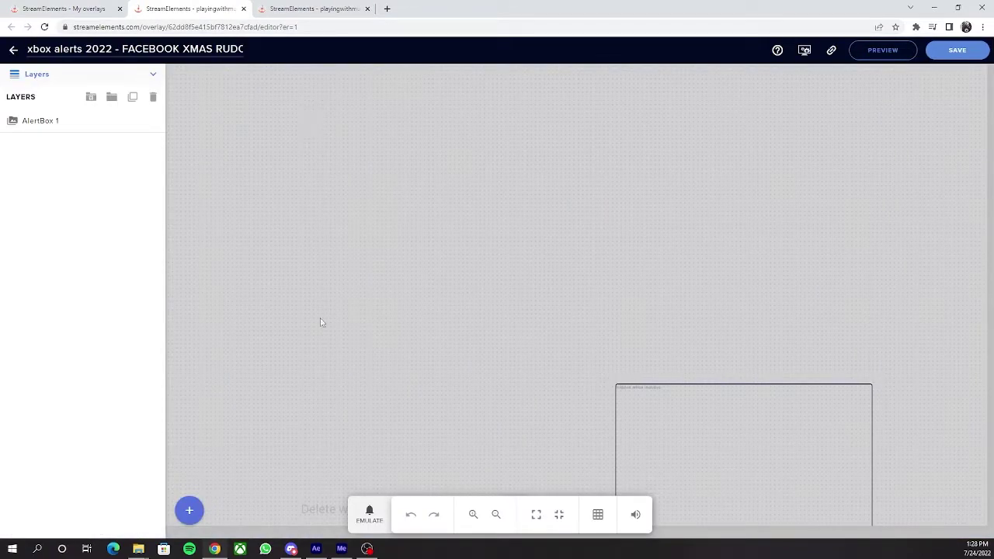
Step: Centre the AlertBox on the canvas and check its position, size and layers
left_click_drag(724, 384, 541, 230)
left_click(369, 514)
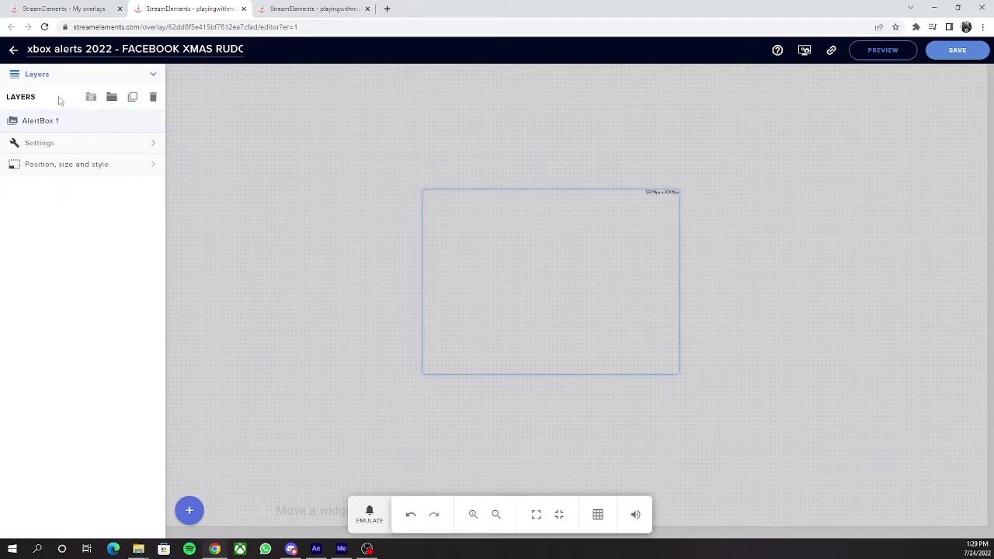
left_click(96, 163)
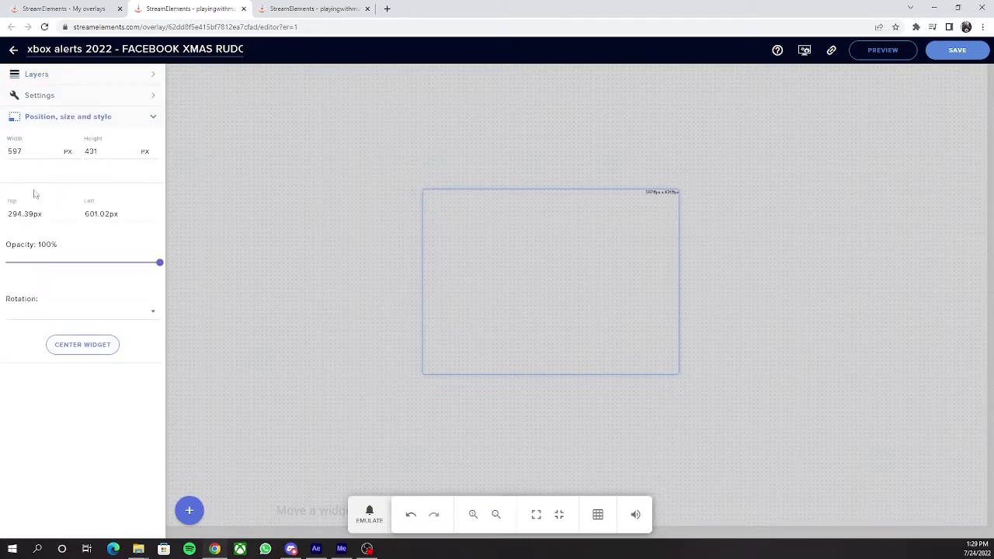
left_click(69, 120)
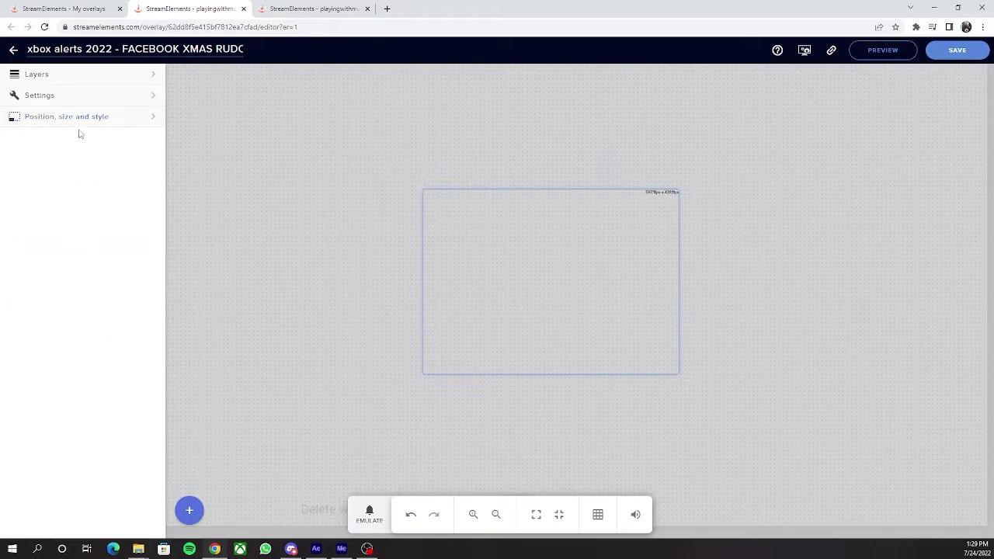
left_click(49, 77)
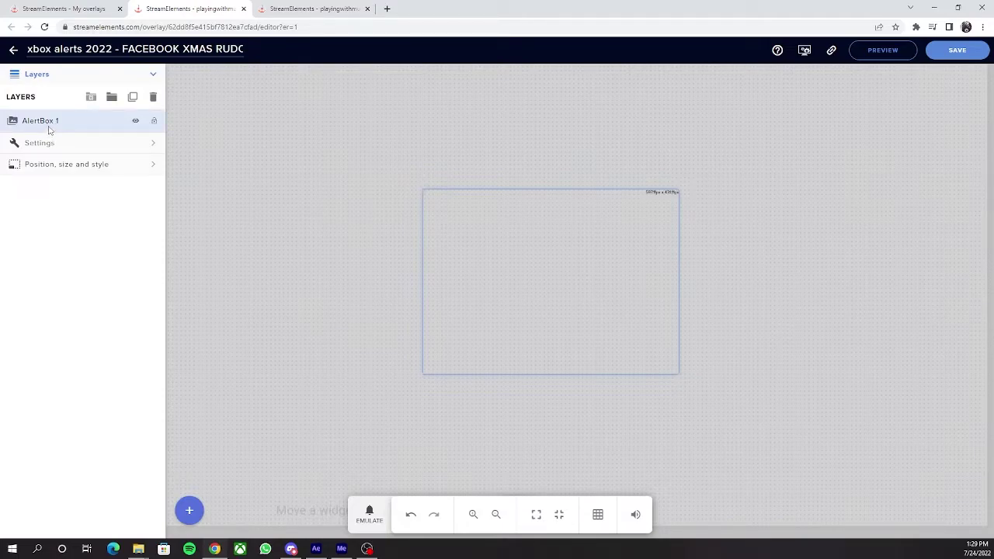
Step: Disable the Fan, Videolike, Supporter, Share, Stars and Tip alerts, keeping only Follower enabled
left_click(51, 144)
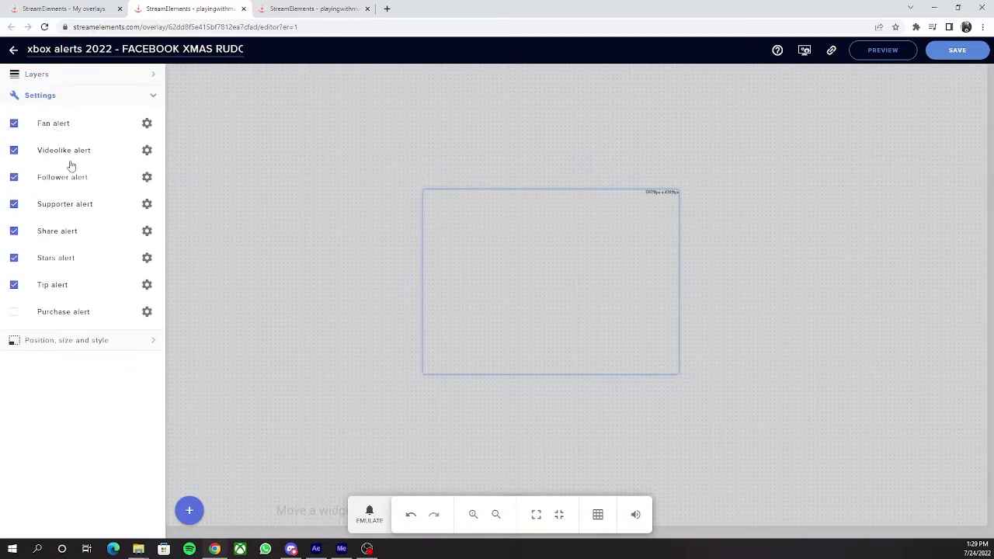
left_click(14, 123)
left_click(14, 149)
left_click(14, 177)
left_click(13, 203)
left_click(14, 230)
left_click(14, 258)
left_click(14, 285)
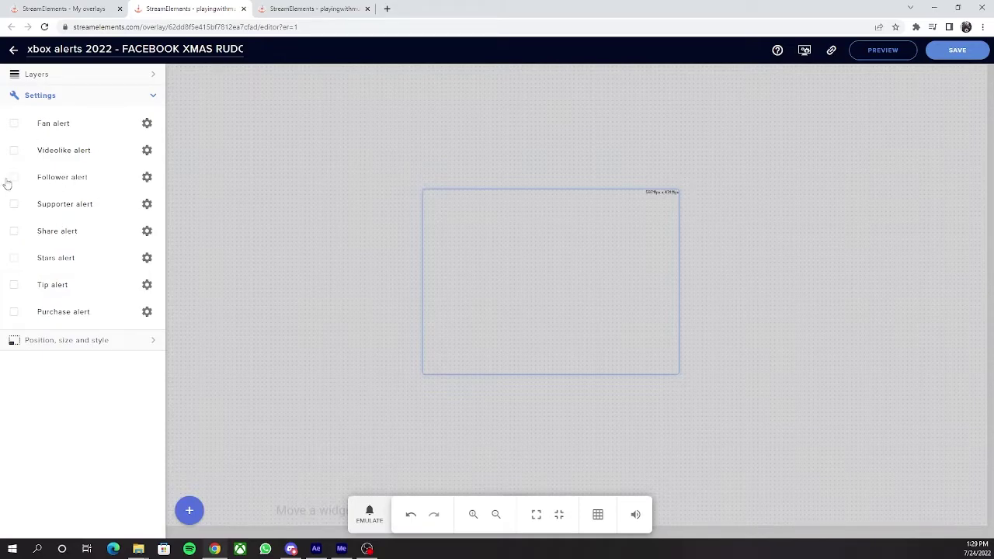
left_click(14, 178)
Step: Remove the follower alert's default video and sound in its advanced settings
left_click(146, 178)
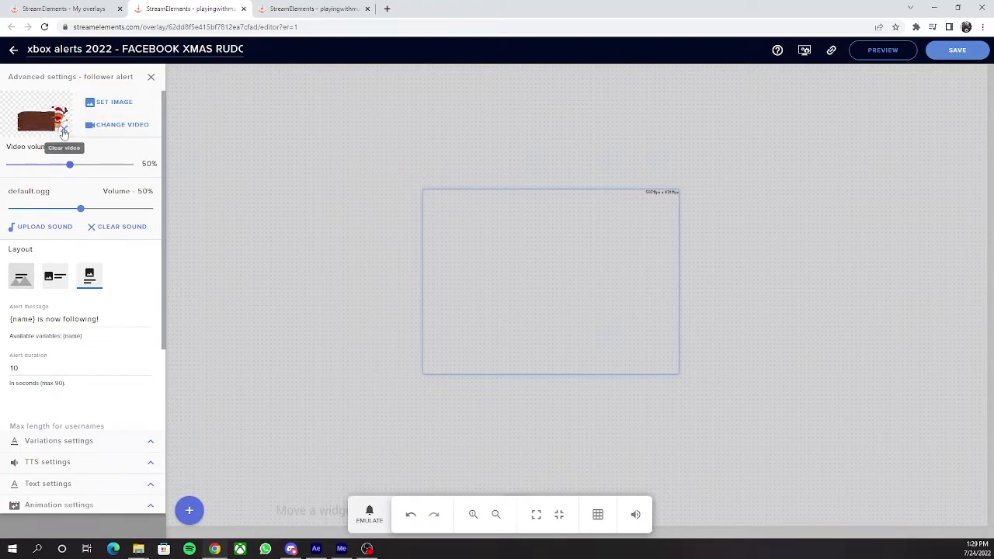
left_click(63, 129)
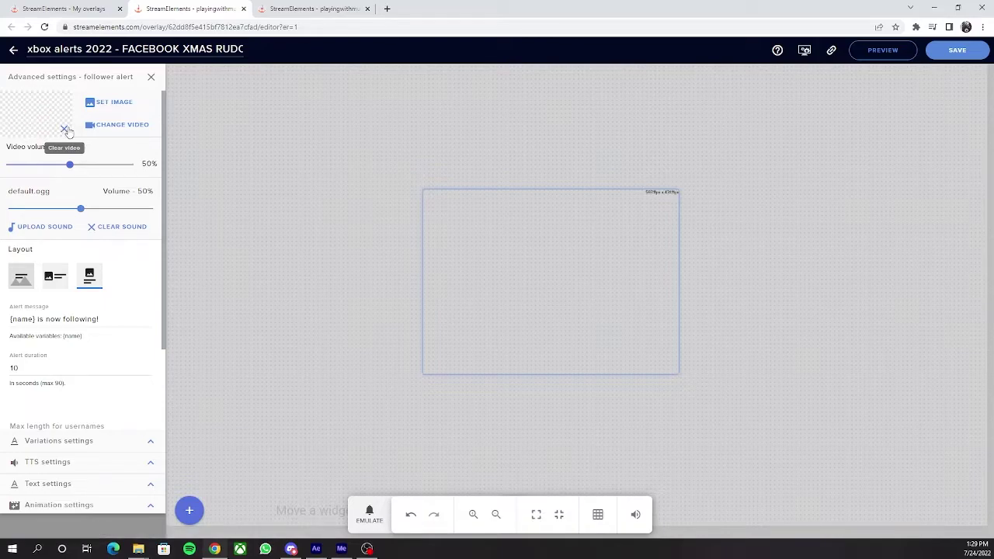
left_click(117, 227)
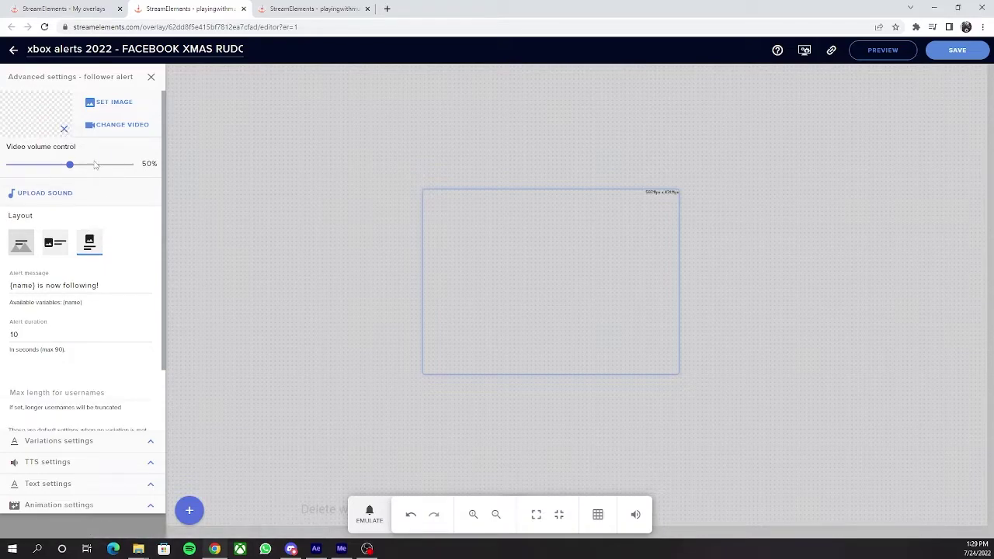
Step: Set the follower alert video to the first uploaded video, the green-trophy pill
left_click(122, 126)
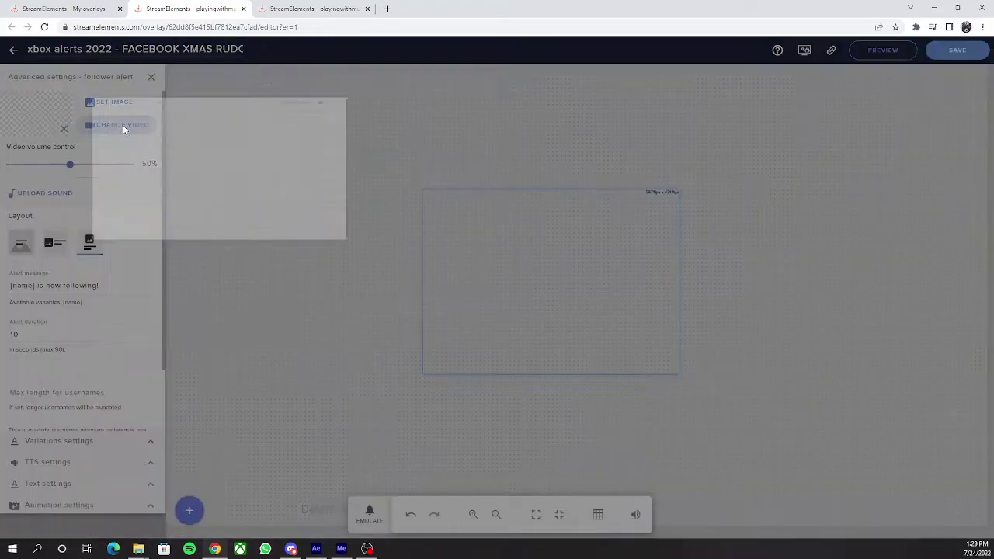
mouse_move(236, 198)
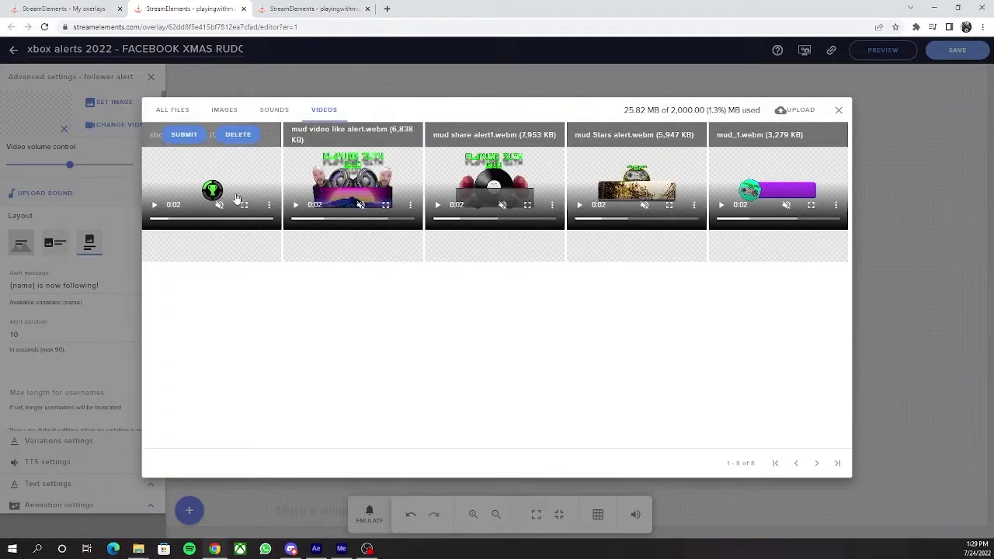
left_click(799, 111)
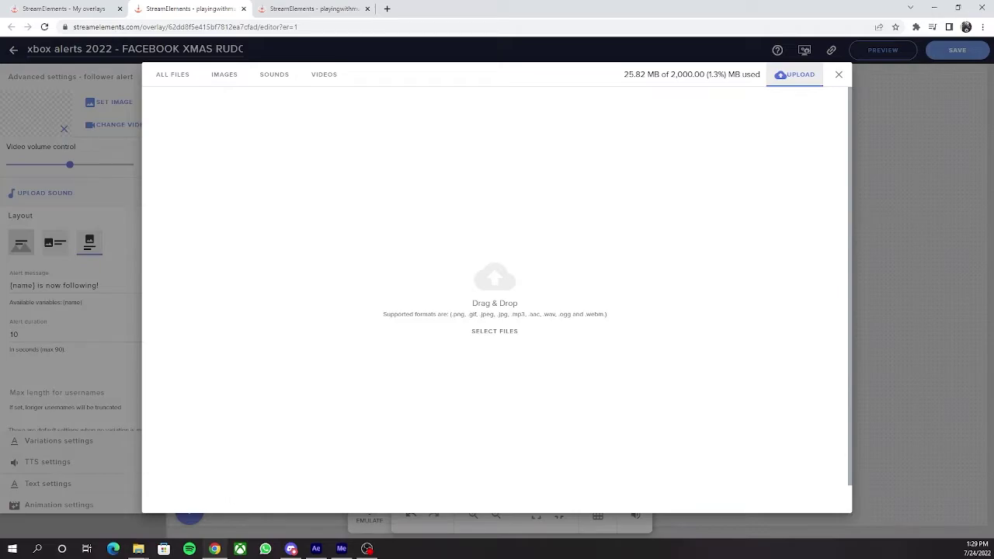
left_click_drag(799, 77, 494, 286)
left_click(293, 77)
left_click(323, 73)
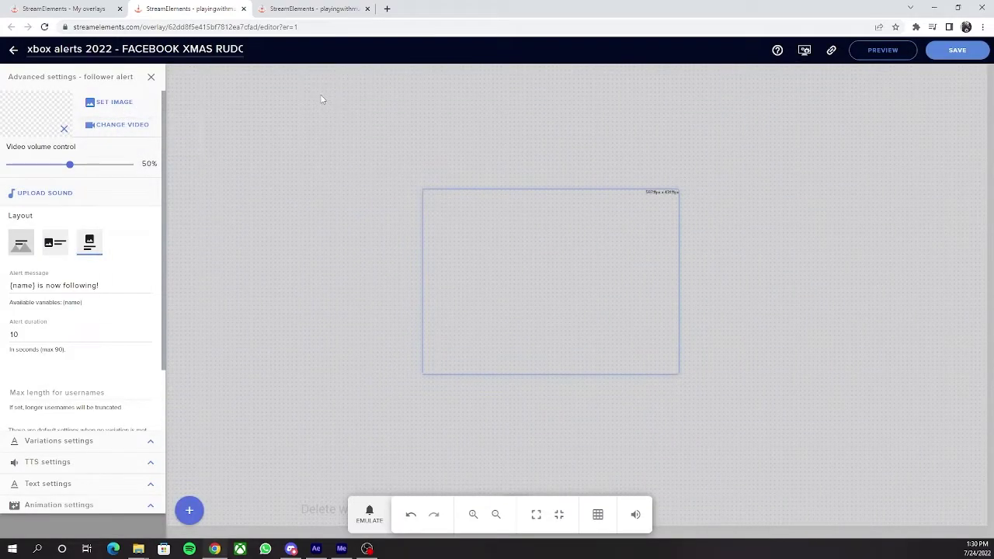
left_click(117, 124)
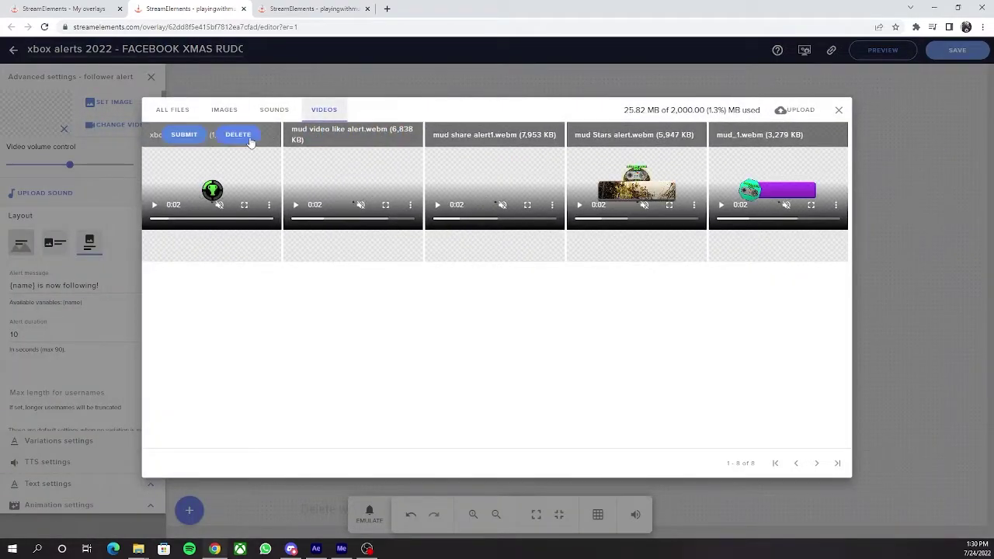
left_click(185, 135)
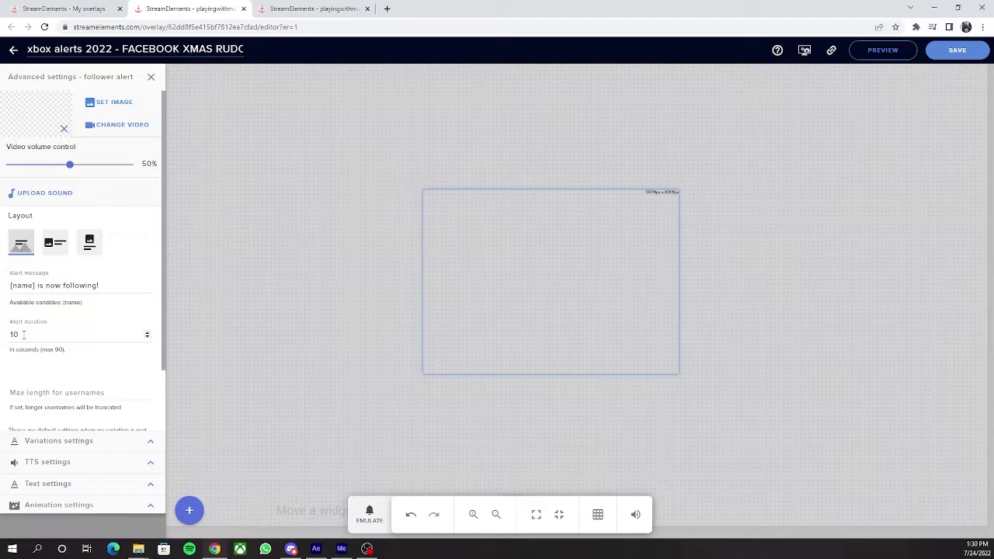
Step: Change the follower alert duration from 10 to 15 seconds
left_click(25, 333)
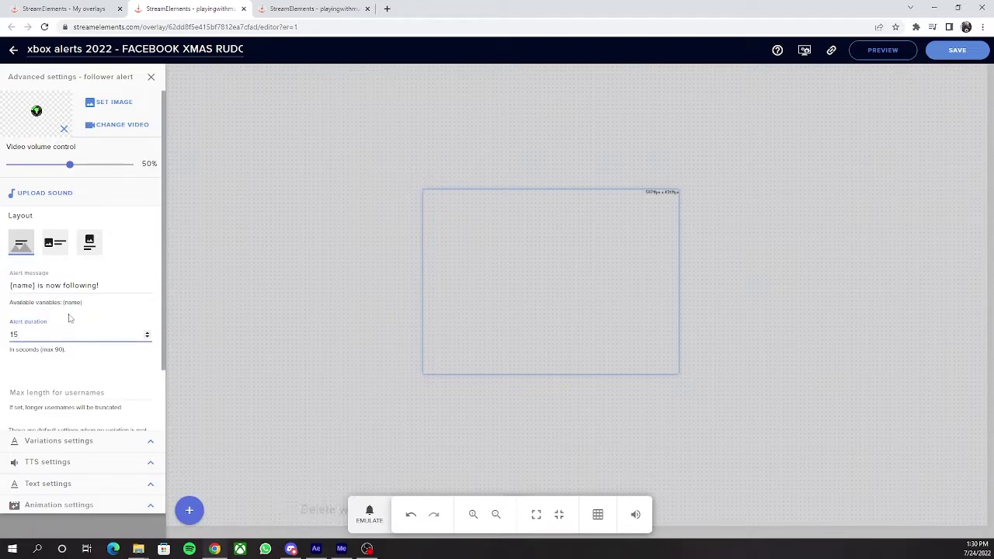
scroll(72, 355, "down", 1)
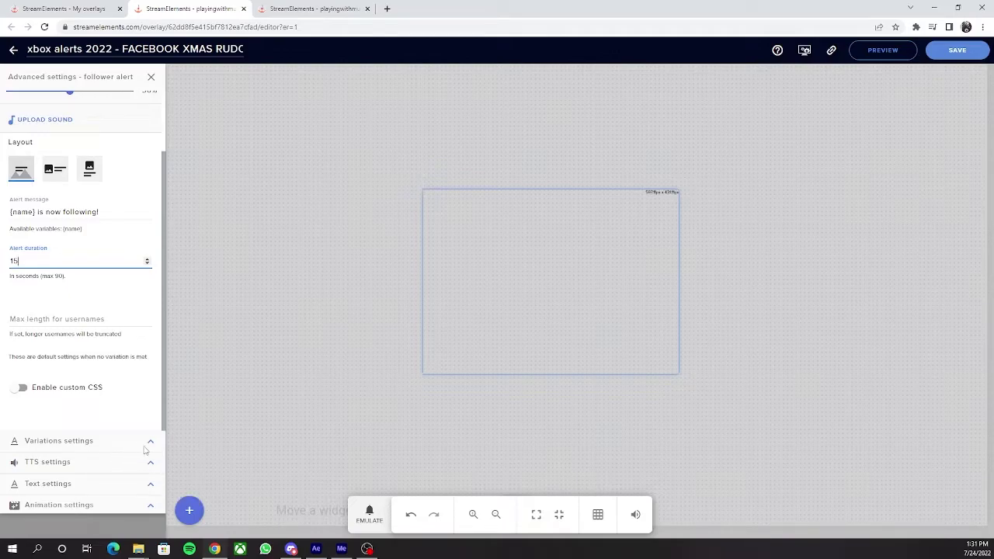
Step: Lower the alert text's top margin to about 155 and emulate a follower alert
left_click(151, 487)
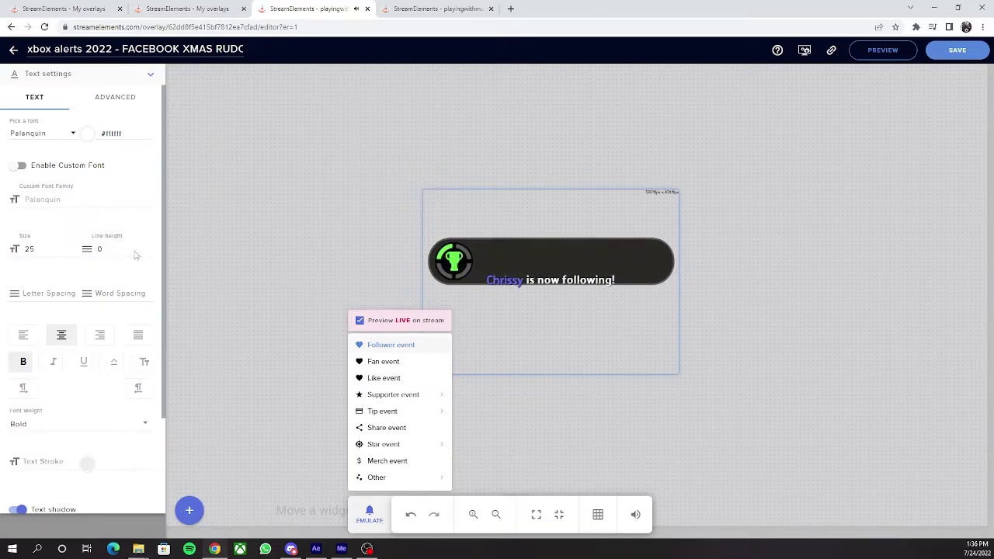
left_click(110, 99)
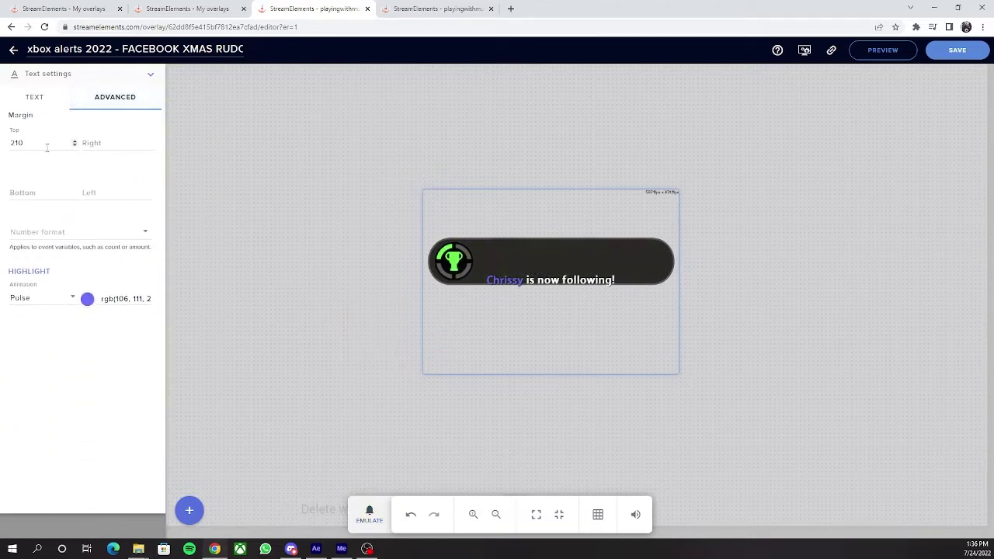
left_click(74, 146)
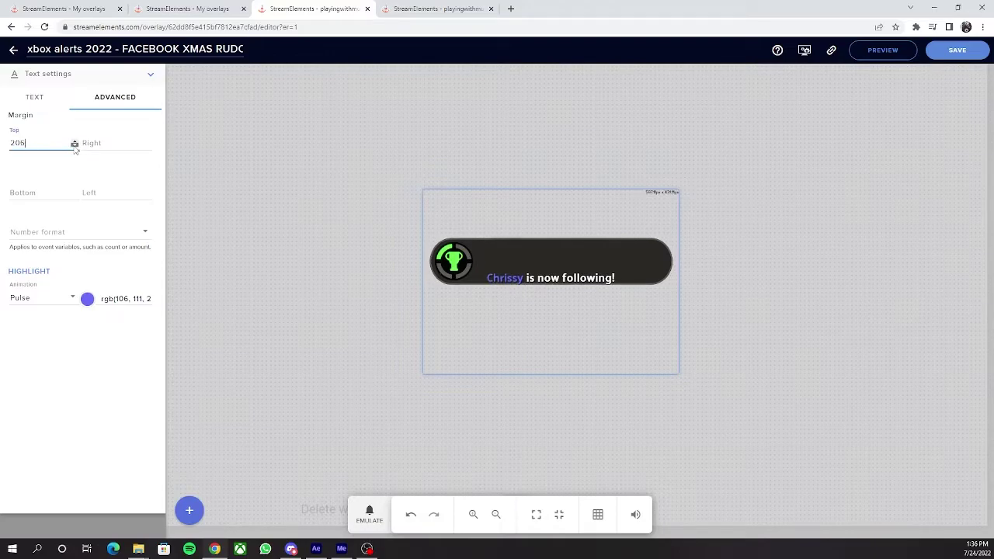
left_click(74, 146)
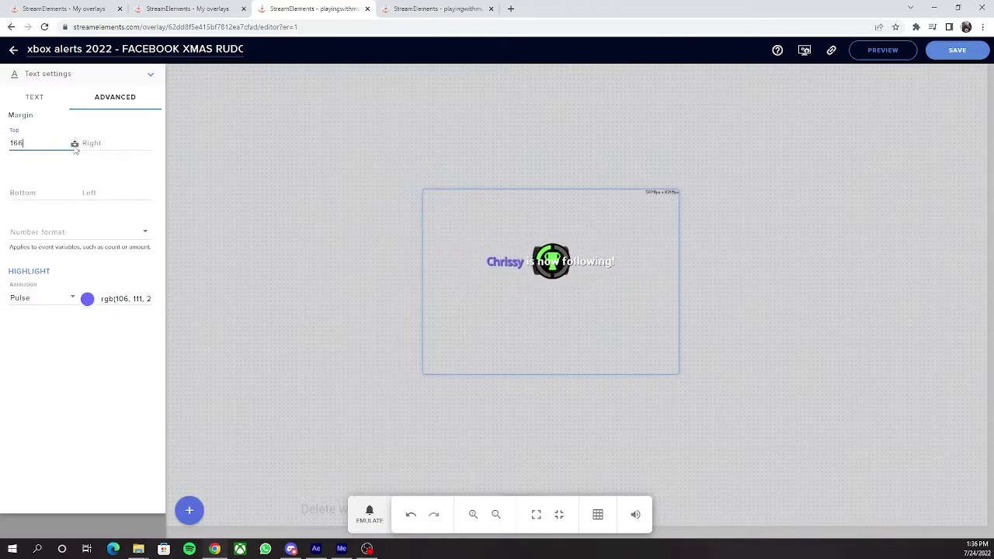
double_click(74, 141)
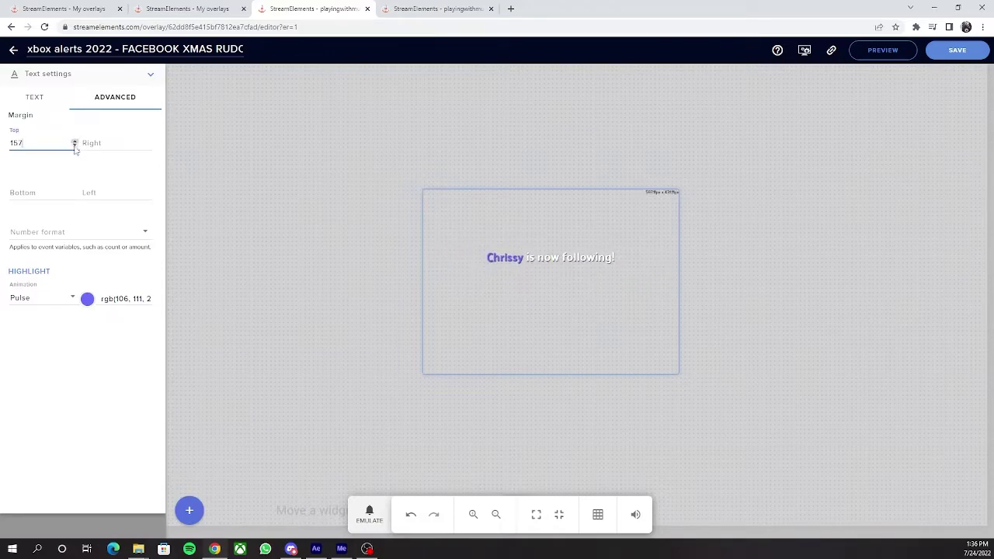
left_click(371, 515)
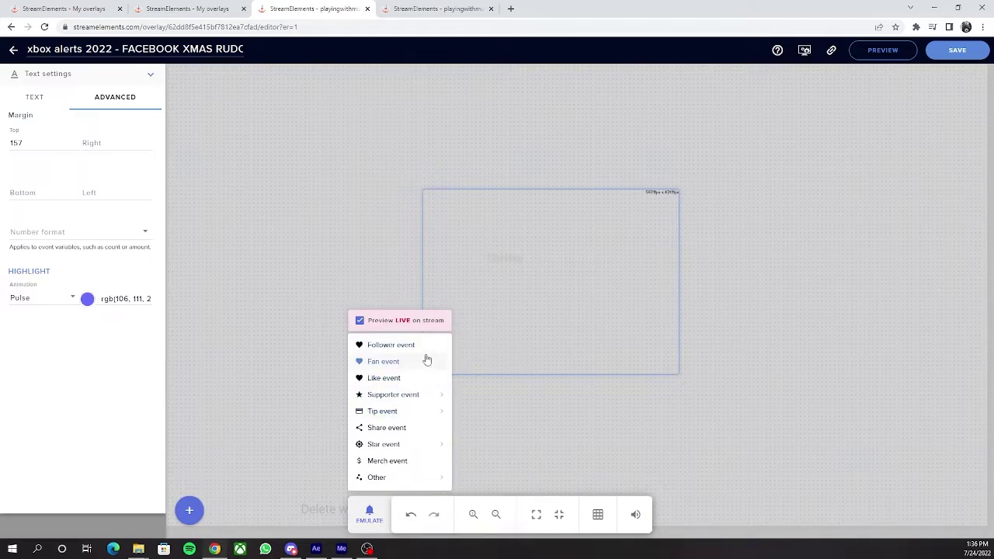
left_click(388, 345)
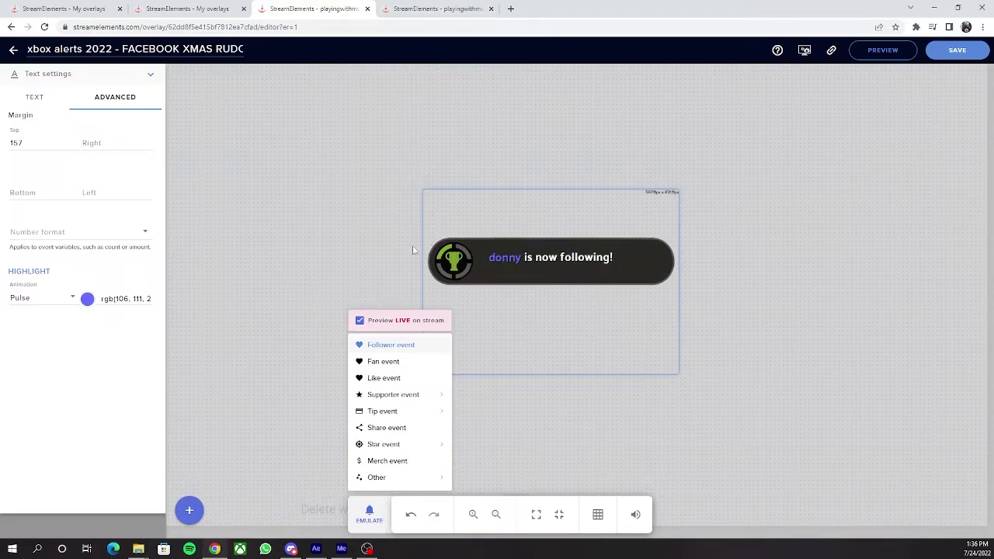
Step: Settle the top margin at 155 and fire another test follower alert
left_click(39, 147)
left_click(74, 146)
left_click(75, 146)
double_click(42, 145)
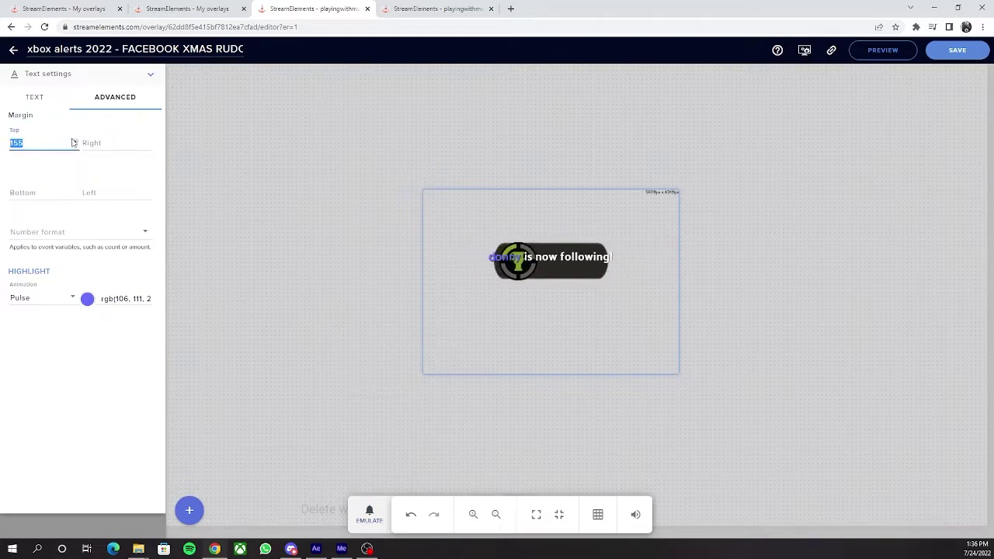
left_click(39, 99)
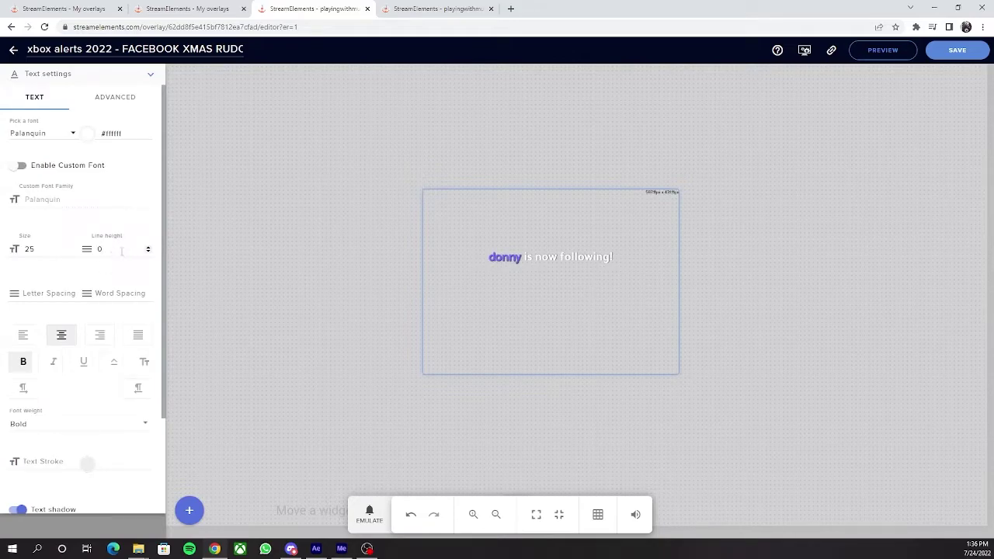
scroll(87, 366, "down", 3)
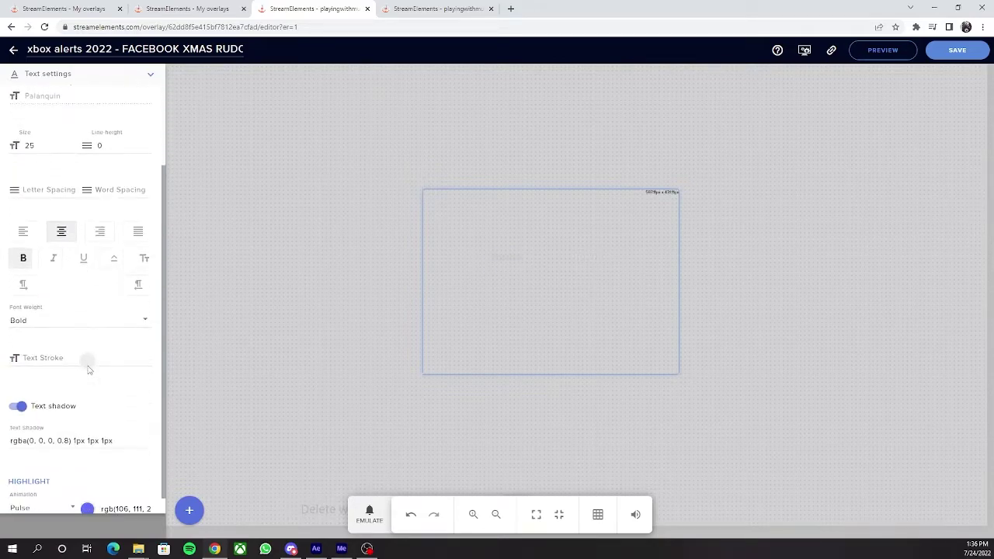
left_click(371, 516)
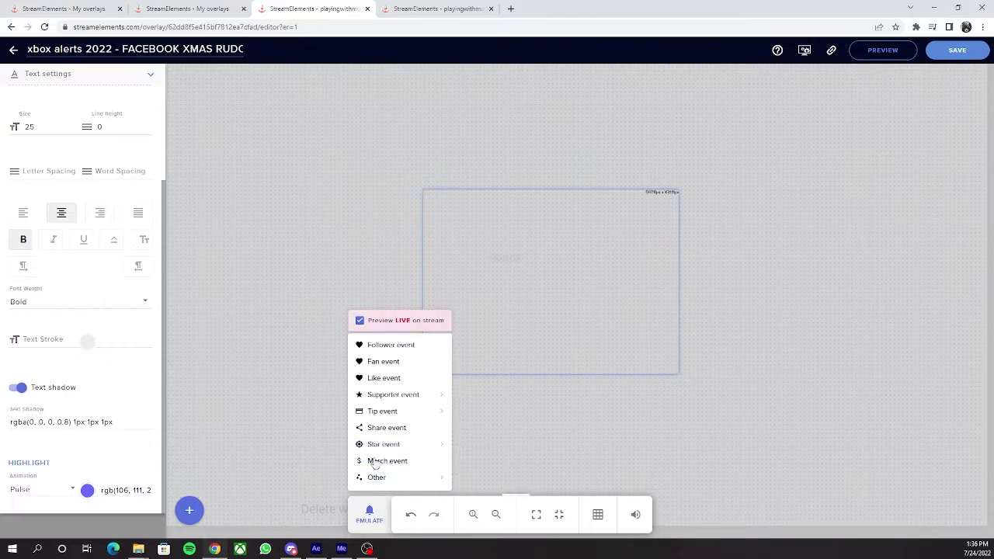
left_click(383, 361)
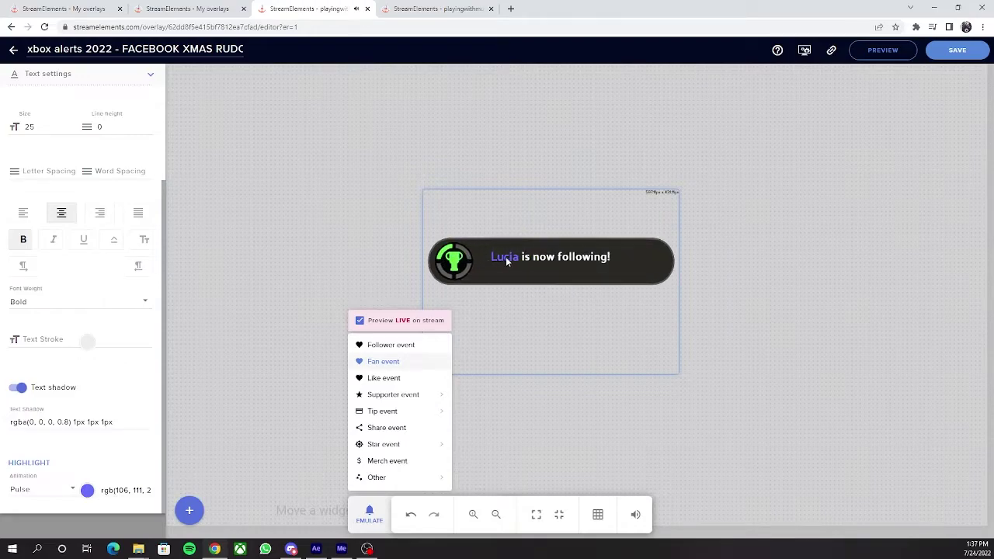
Step: Make the follower name highlight white with highlight animation set to None
left_click(87, 494)
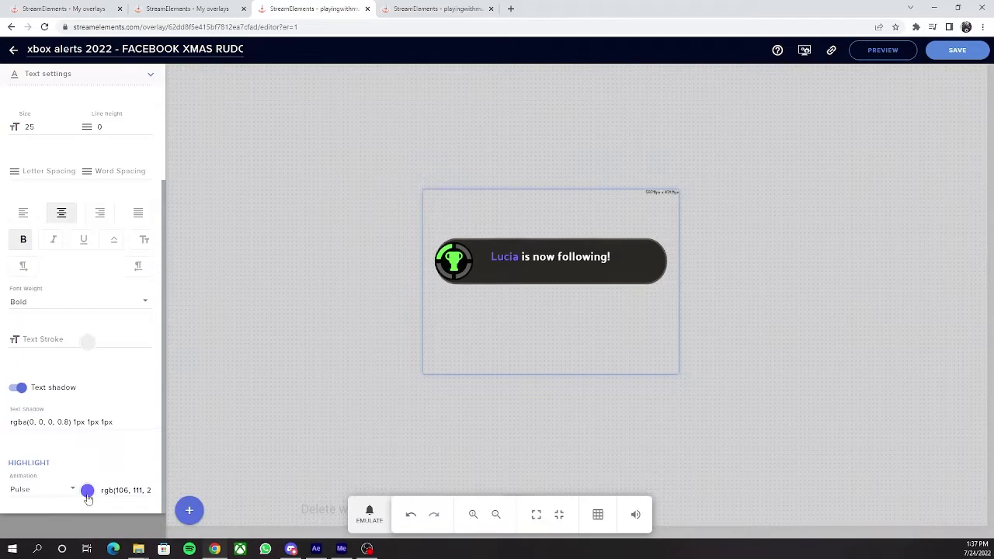
left_click(88, 492)
left_click_drag(88, 494, 28, 497)
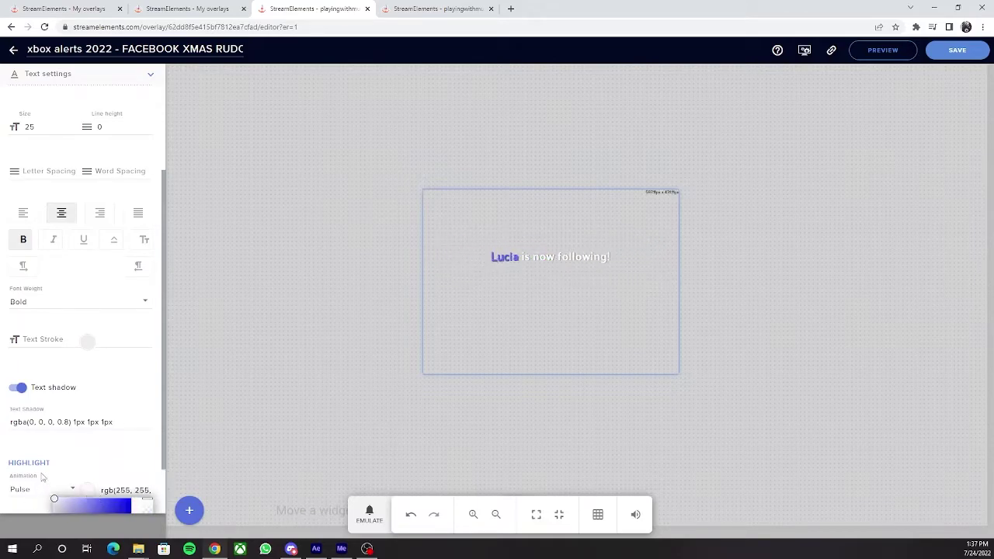
left_click(34, 494)
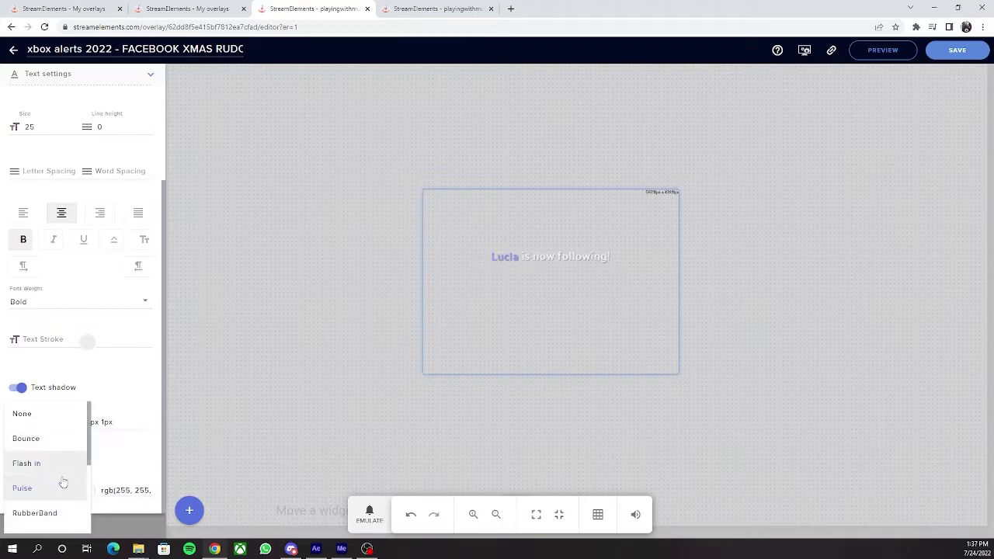
left_click(22, 413)
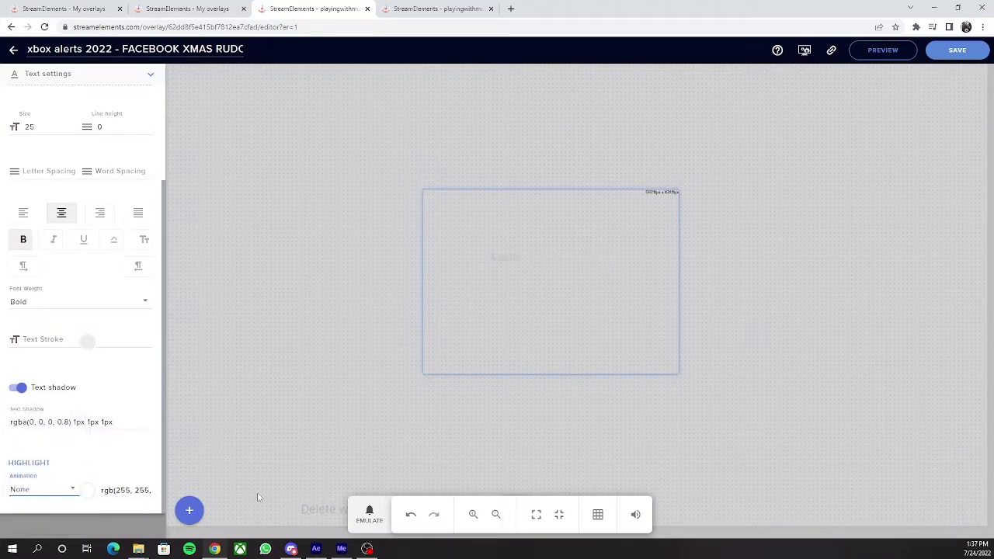
Step: Emulate a follower event to preview the white highlight
left_click(368, 514)
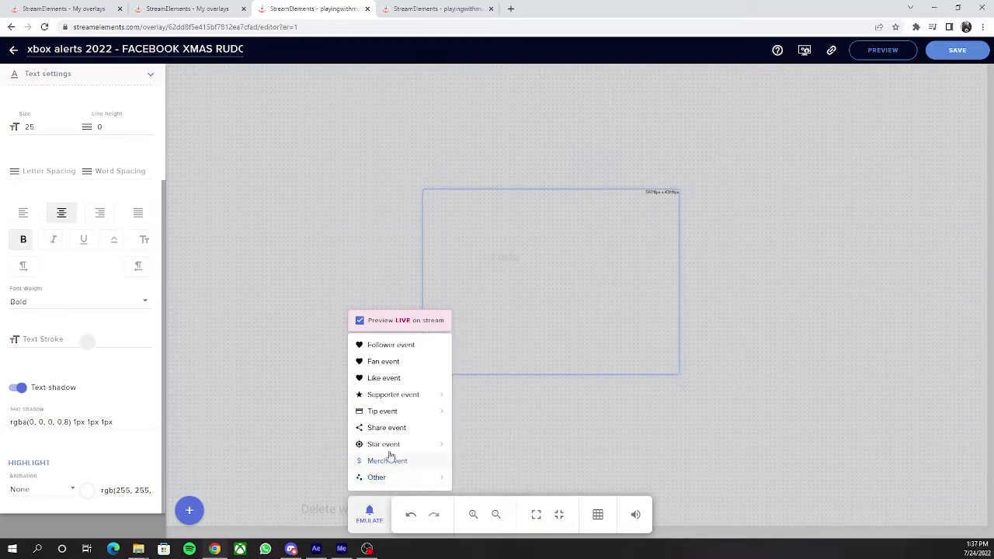
left_click(386, 345)
mouse_move(404, 411)
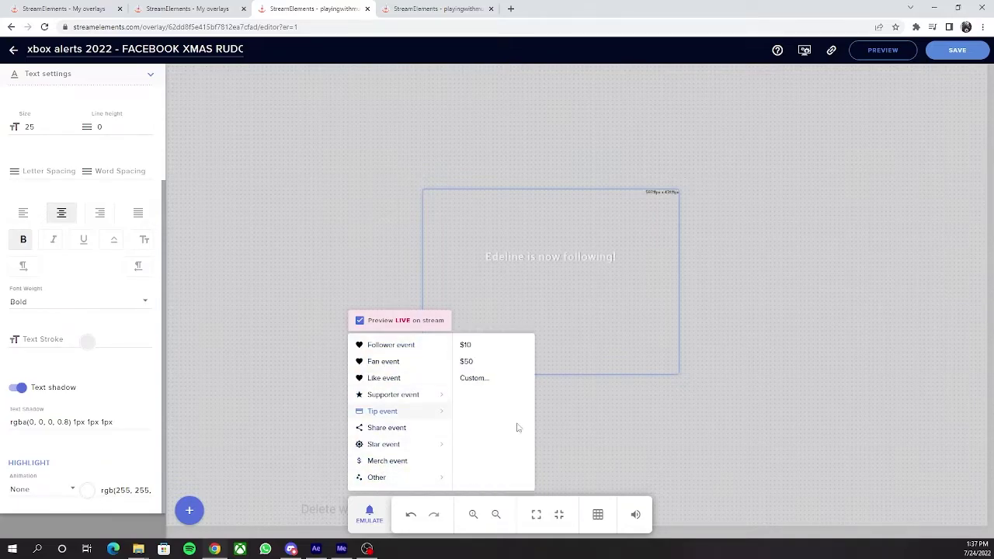
Step: Set the text fade-in duration to 2.5 s and fade-out to 0 s
left_click(487, 263)
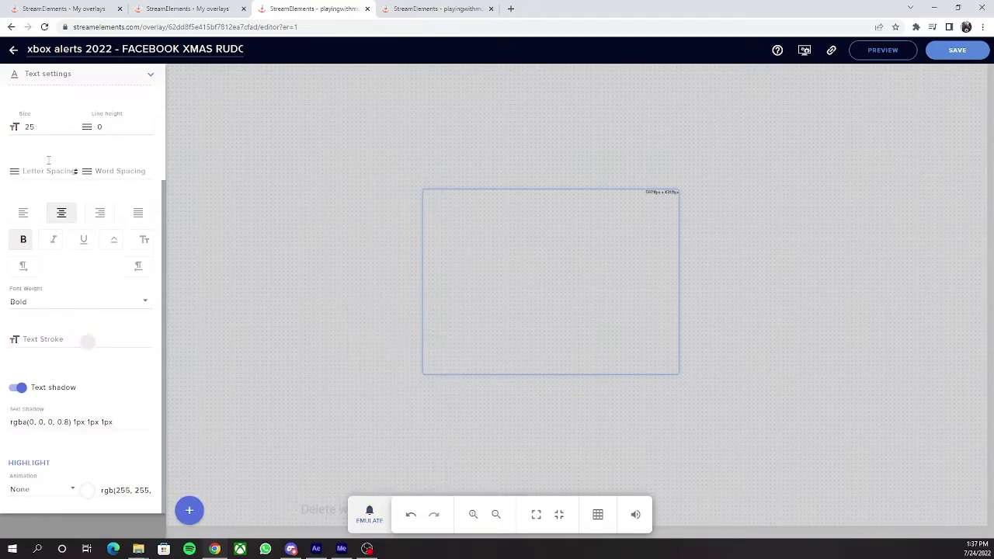
left_click(151, 78)
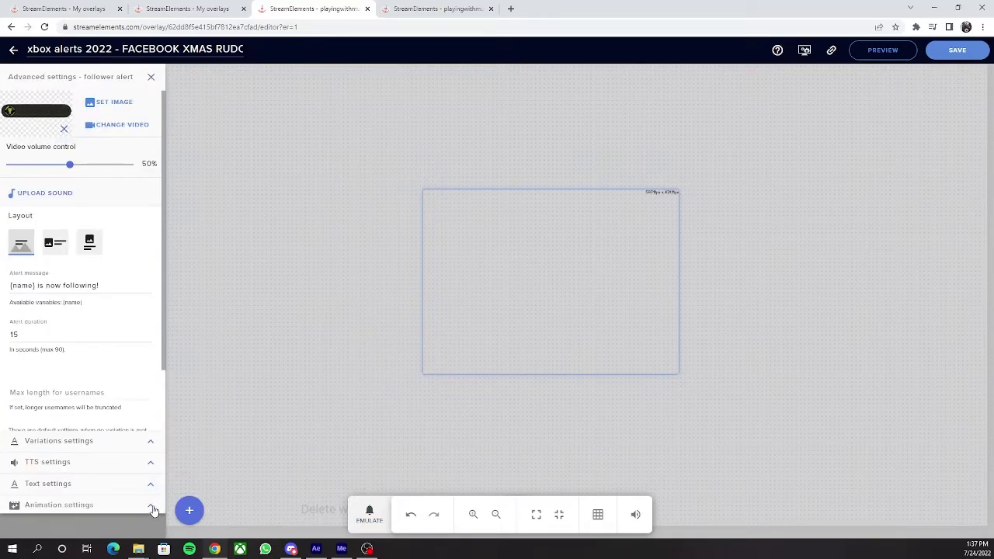
left_click(151, 507)
left_click(95, 224)
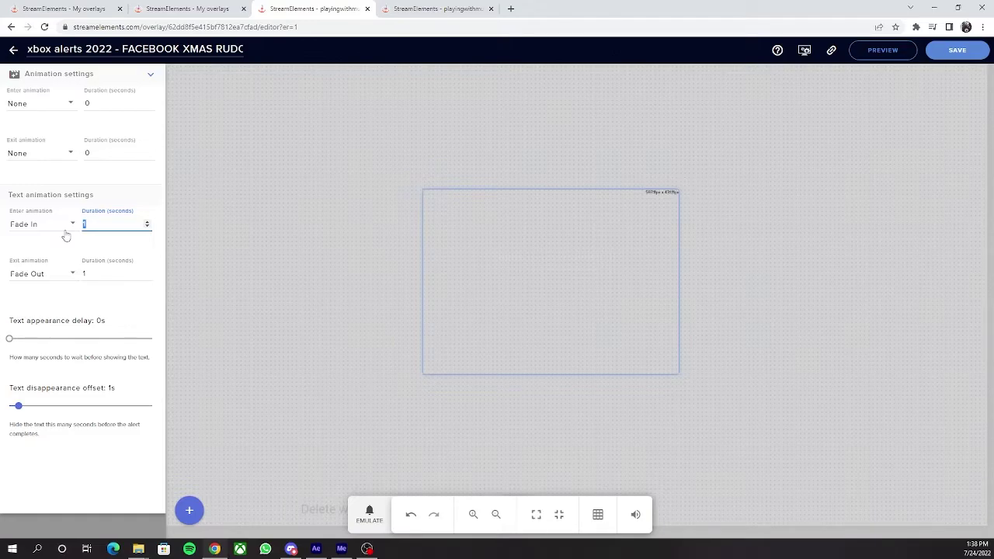
left_click(111, 272)
type("0")
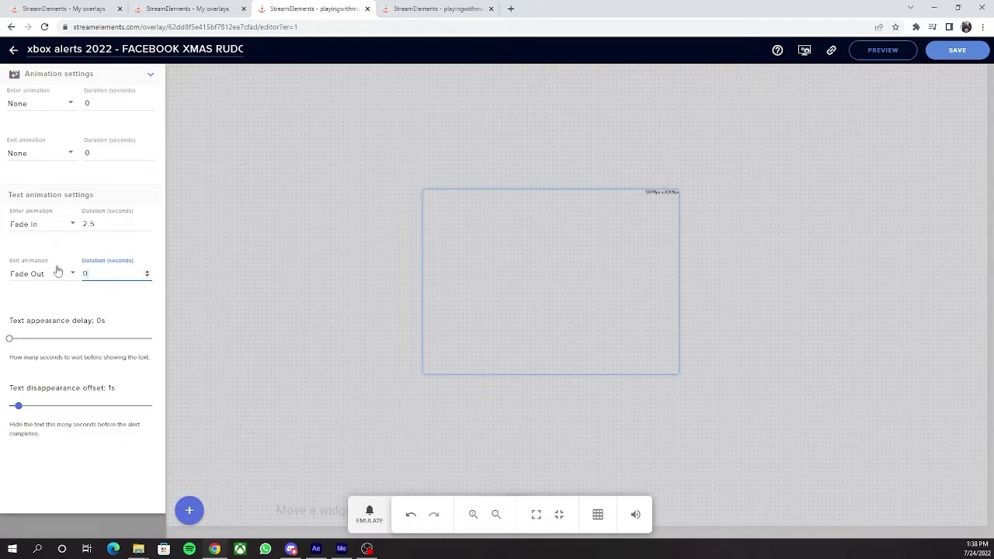
Step: Set the text appearance delay to 3 s and disappearance offset to 6.5 s
left_click(9, 340)
left_click_drag(11, 340, 40, 344)
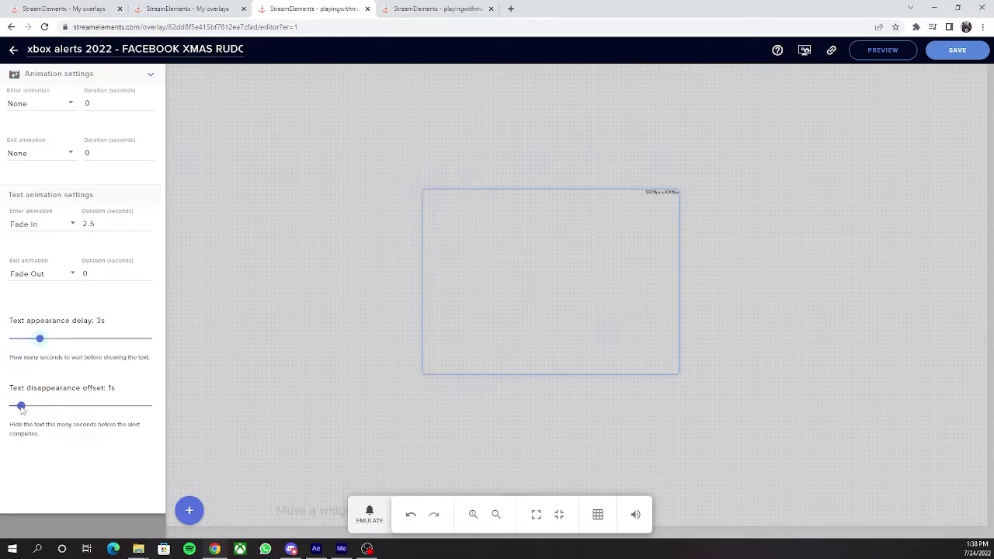
left_click_drag(21, 408, 87, 410)
Step: Preview a test follower alert, then save the xbox alerts 2022 overlay
left_click(956, 51)
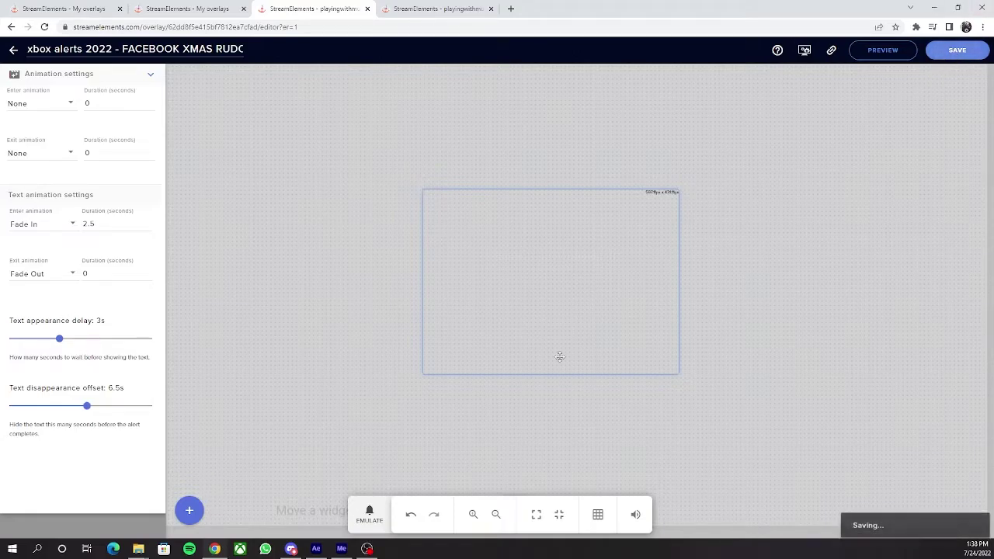
left_click(369, 514)
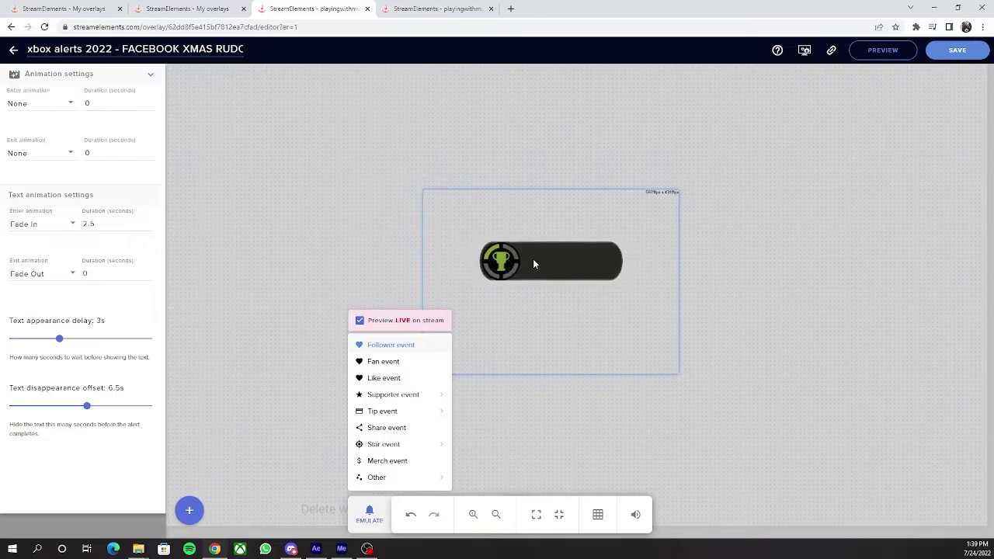
left_click(650, 432)
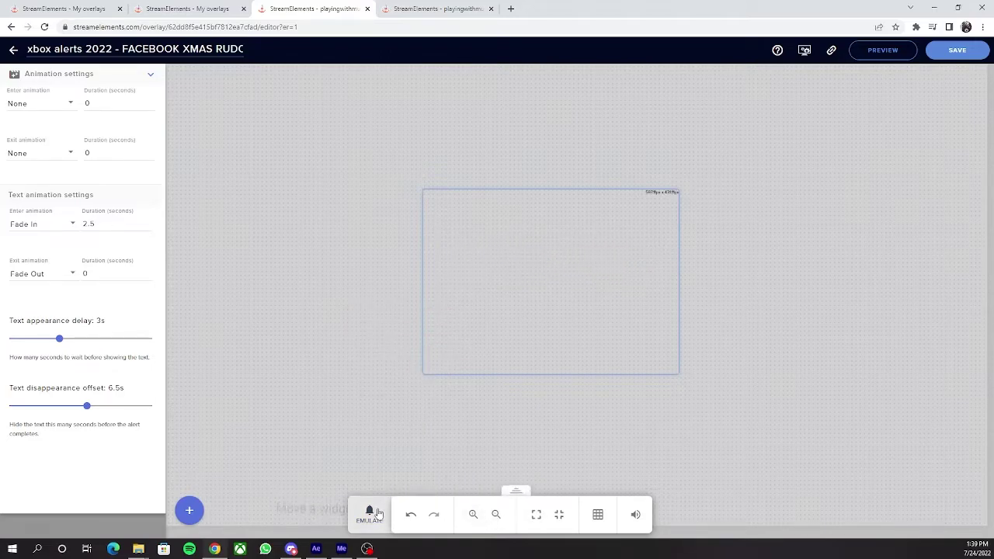
left_click(957, 54)
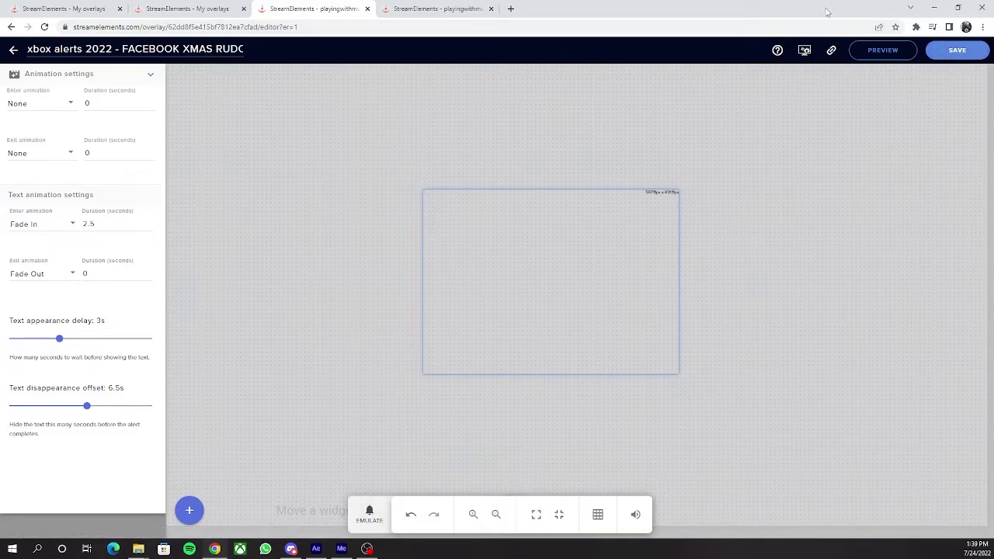
Step: Copy the overlay link, then add an OBS Browser source named 'xbox alerts'
left_click(831, 52)
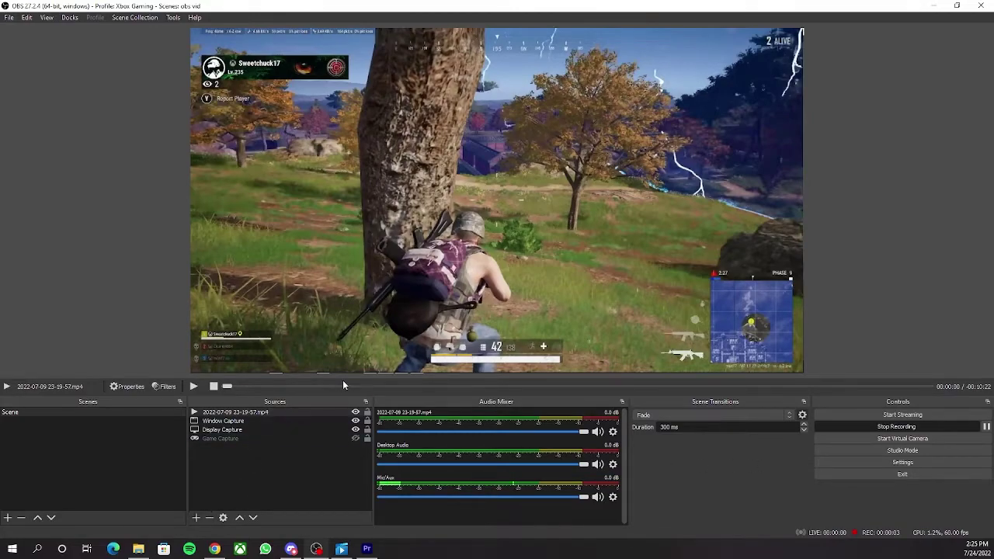
left_click(196, 518)
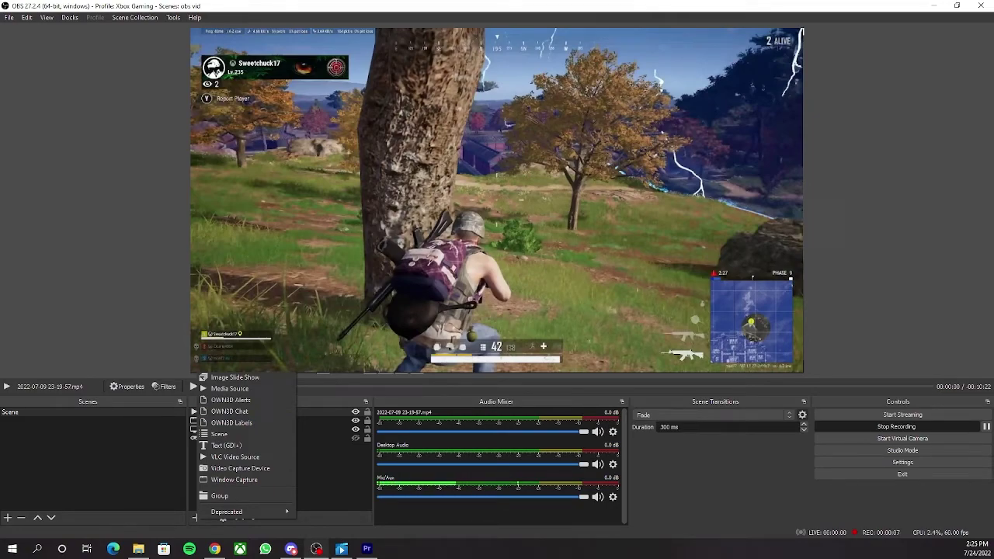
key("Escape")
left_click_drag(338, 380, 110, 386)
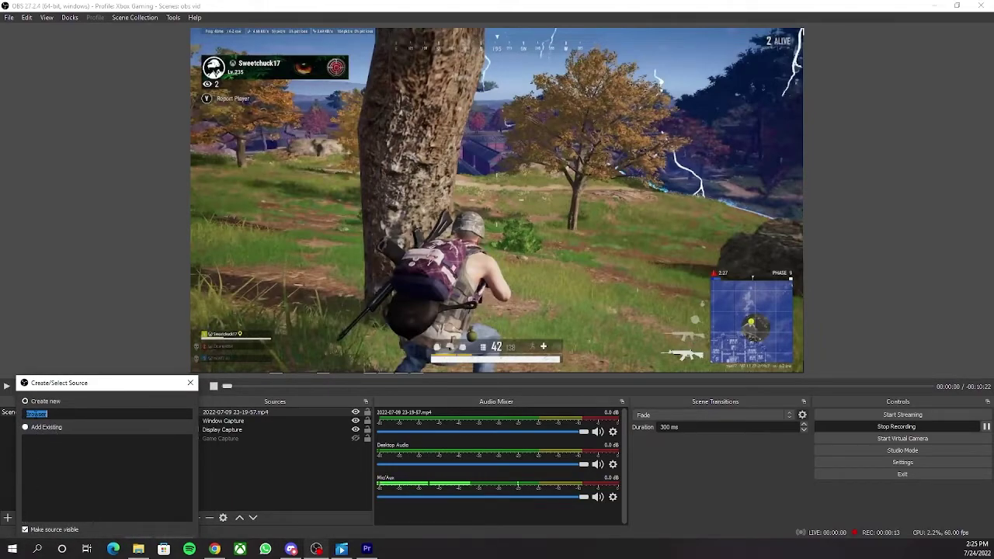
left_click_drag(62, 385, 64, 363)
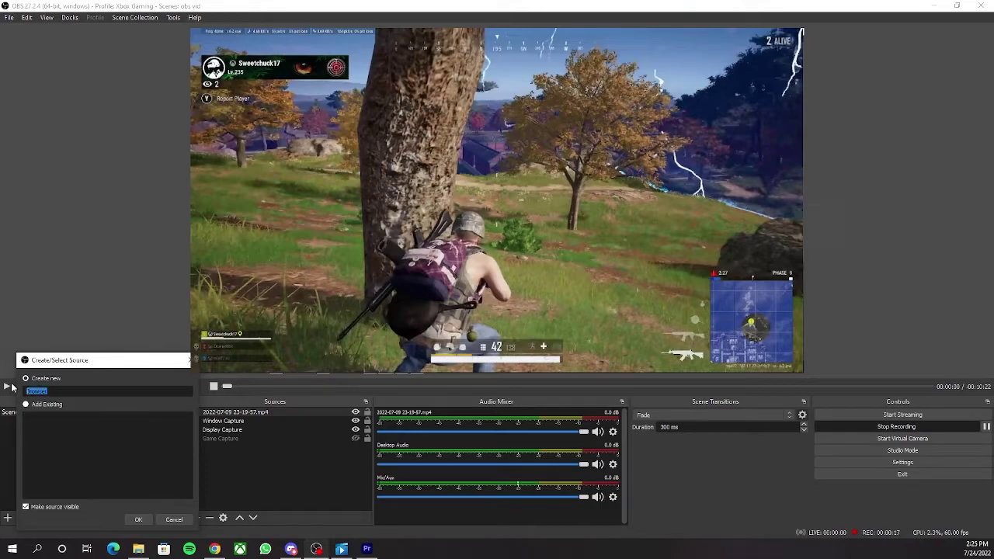
type("xbox alerts")
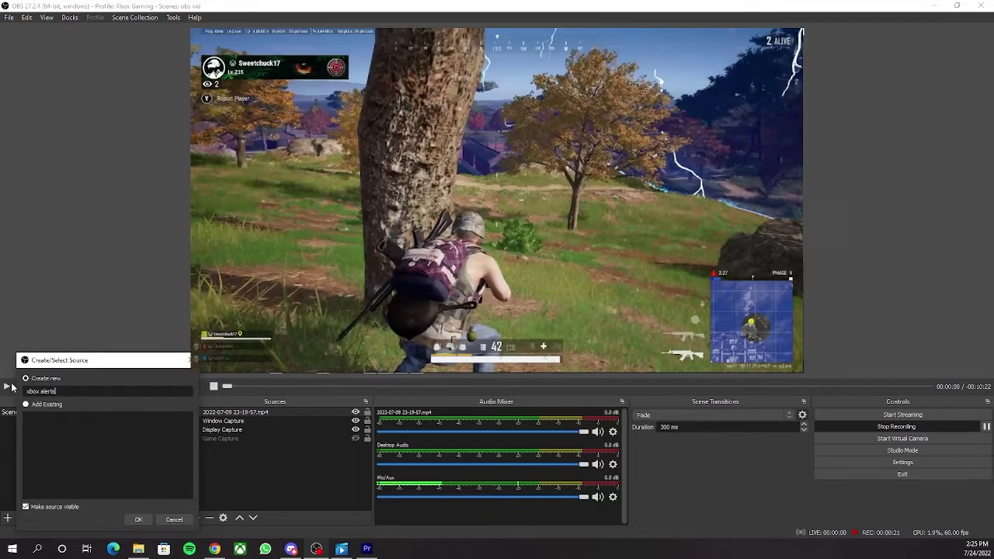
left_click(138, 519)
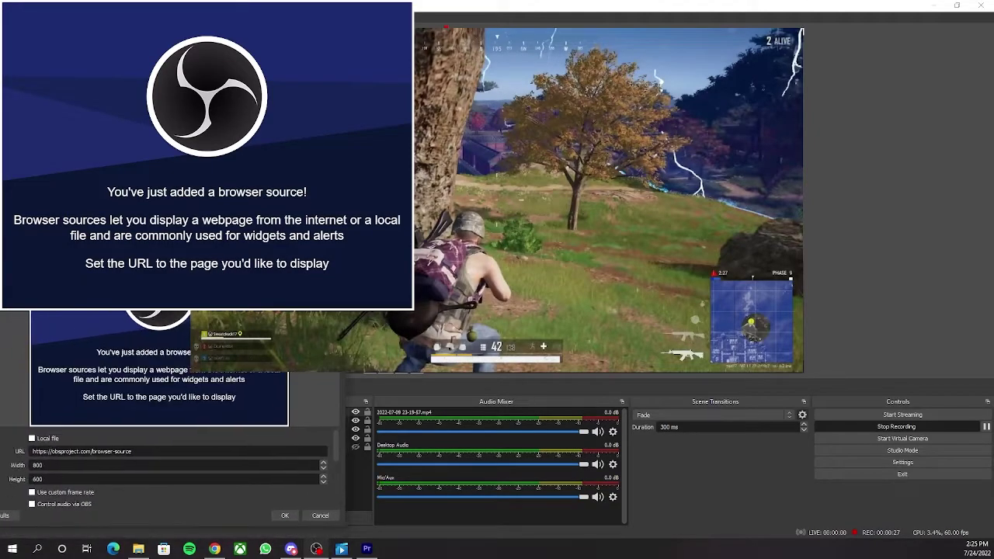
Step: Point the xbox alerts browser source at the pasted overlay URL, sized 1920 by 1080
triple_click(170, 453)
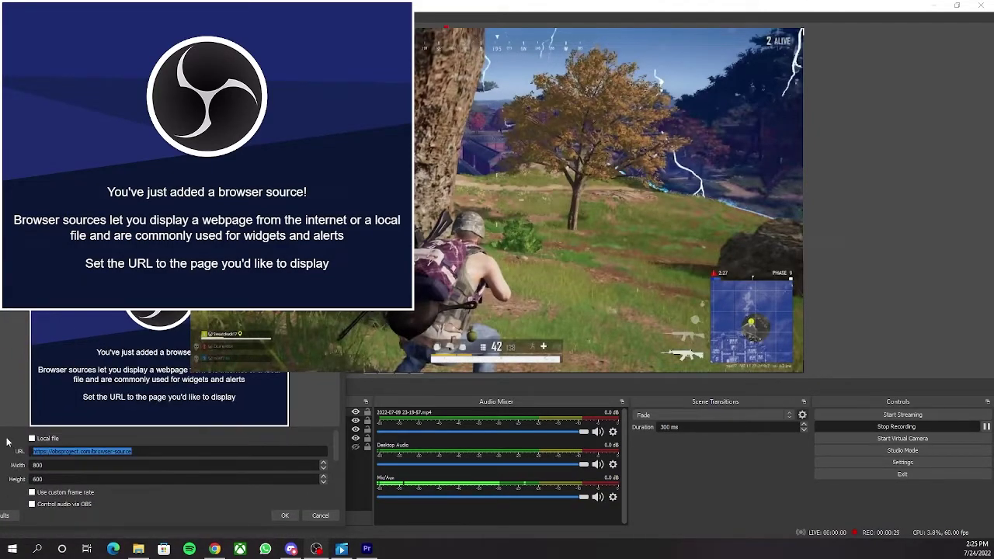
key("ctrl+v")
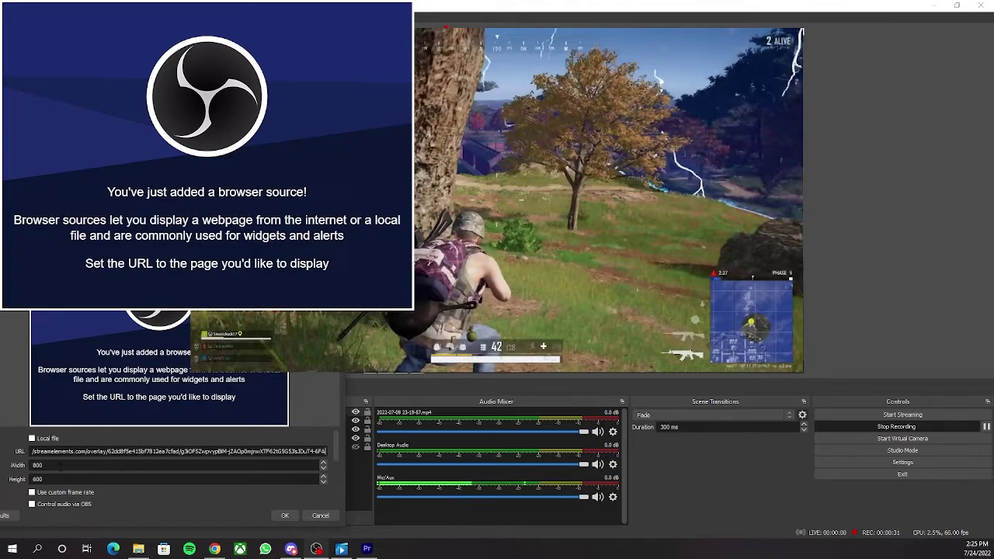
key("Tab")
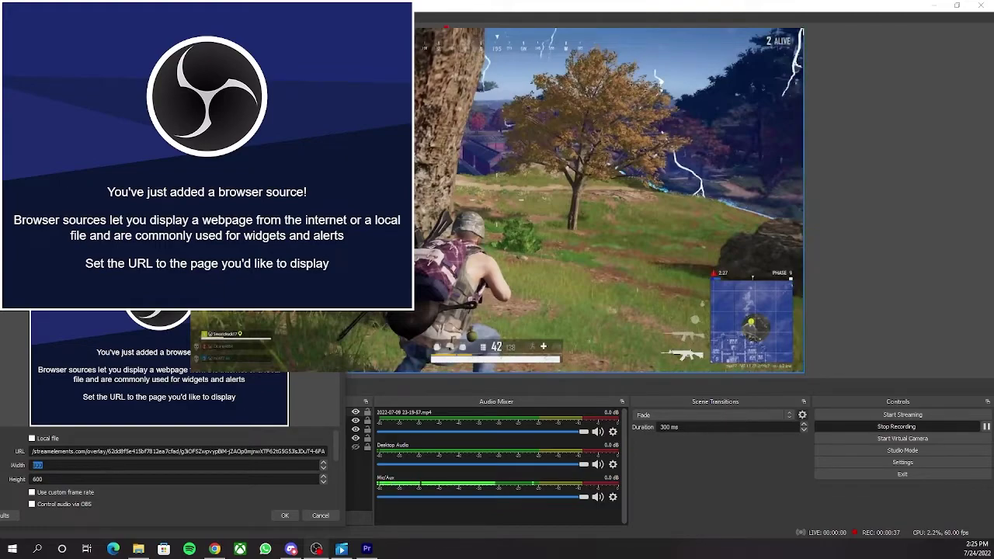
left_click(64, 468)
left_click_drag(43, 465, 4, 459)
type("1920")
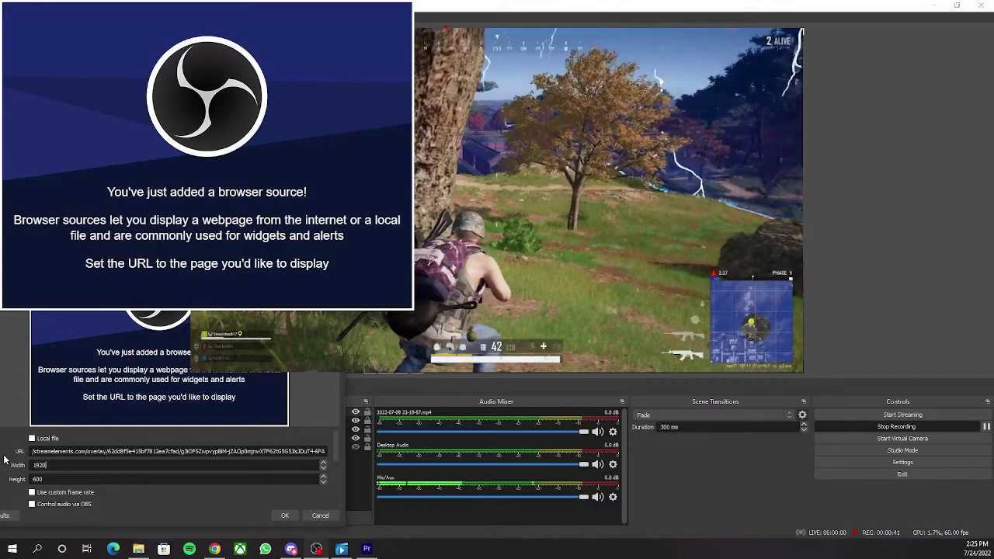
key("Tab")
type("1080")
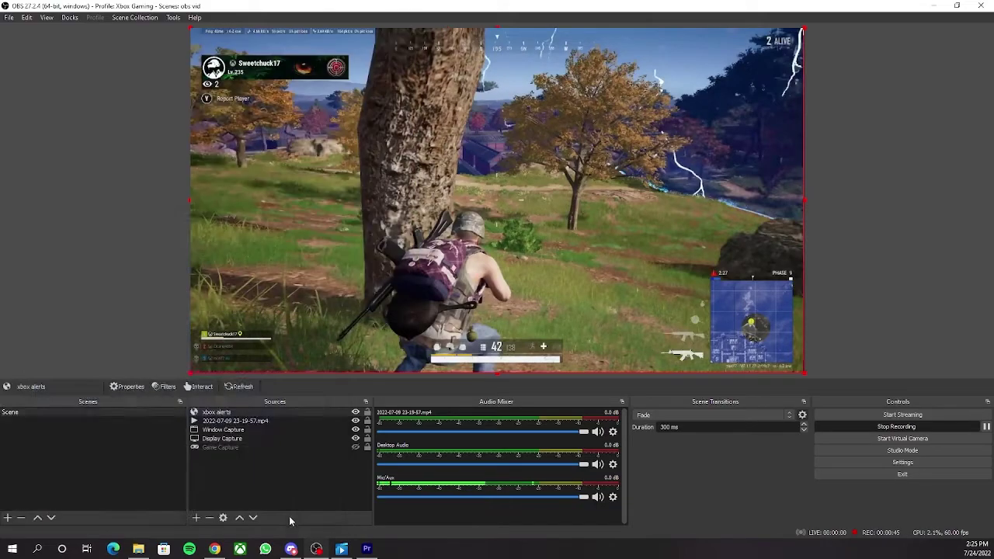
left_click(285, 516)
Step: Trigger a test follower alert from the browser and drag the overlay toward the top-right
left_click(214, 549)
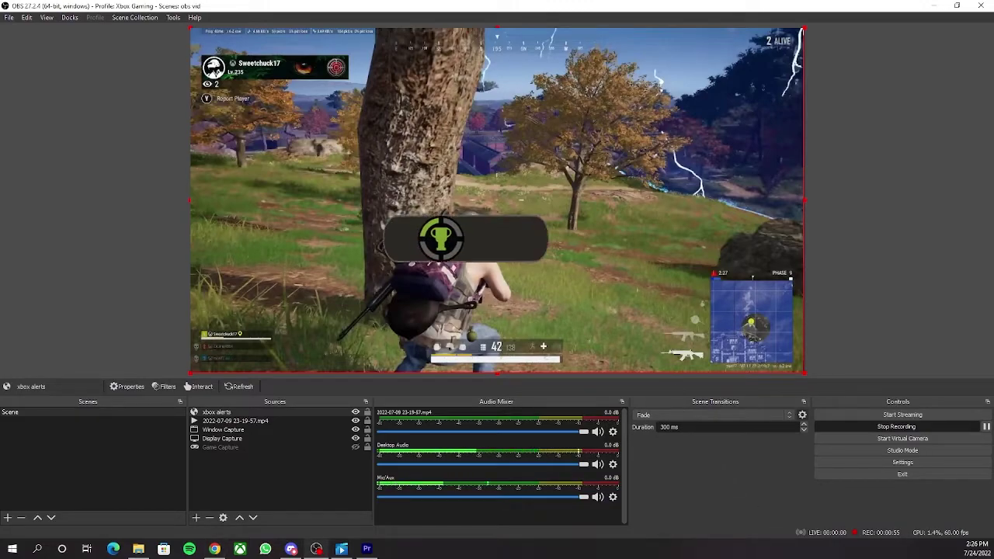
left_click_drag(666, 199, 667, 471)
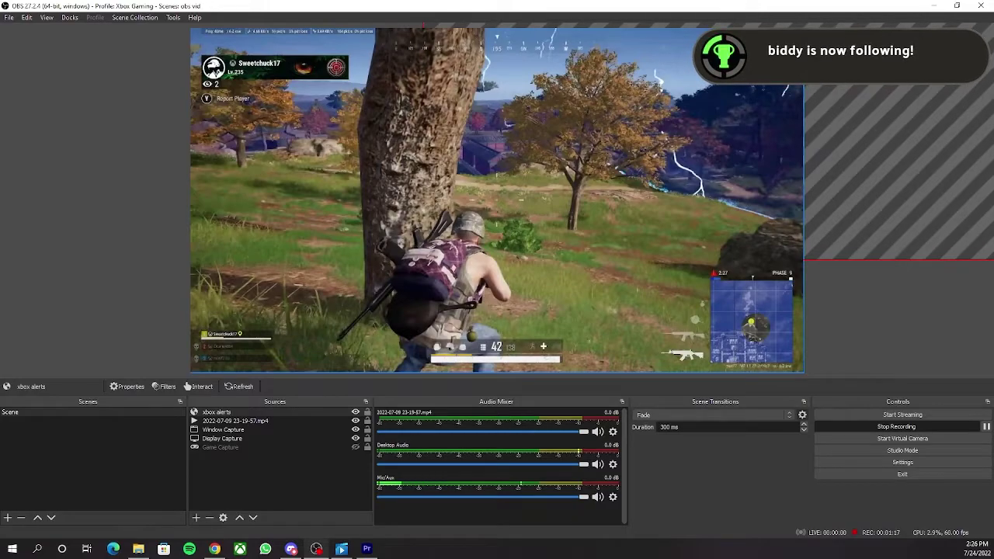
left_click(879, 350)
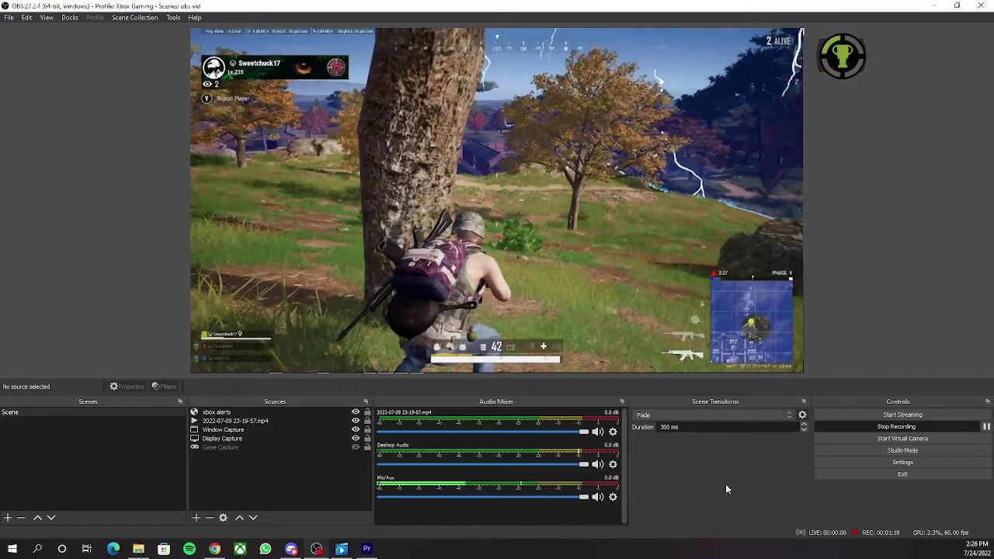